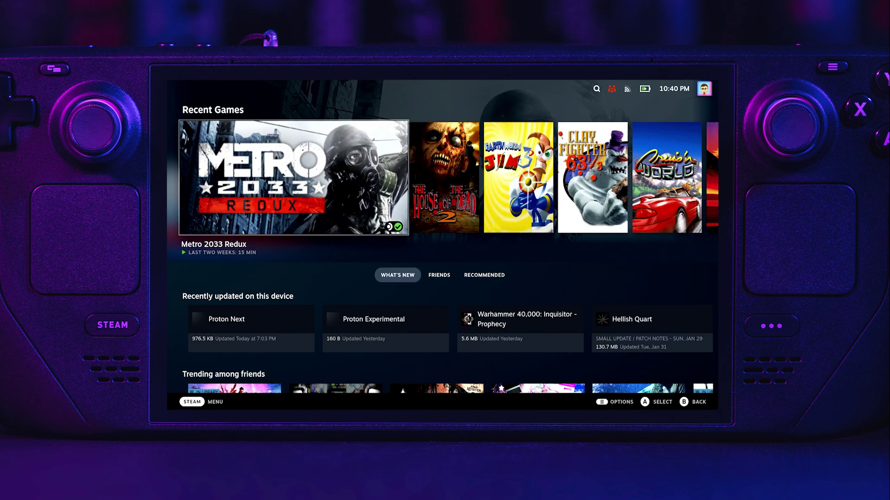
# Switch the Steam Deck from Gaming Mode to the desktop.
pyautogui.hotkey('ctrl', '1')
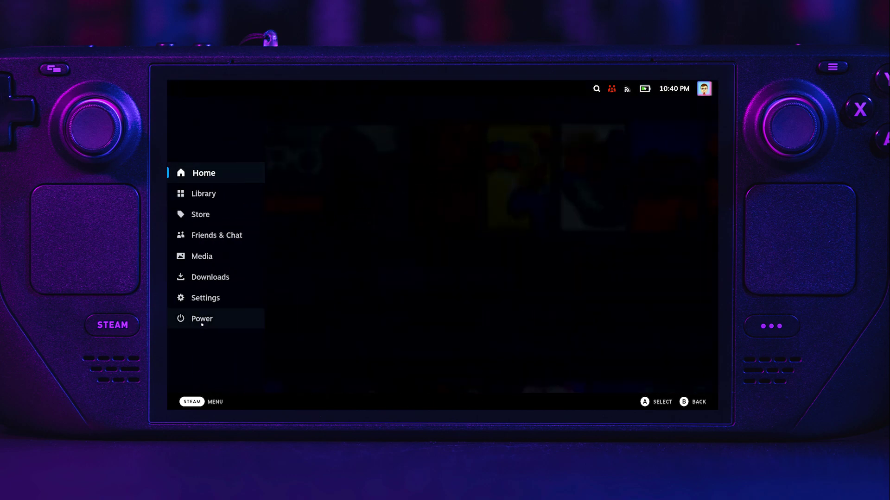
pyautogui.click(219, 321)
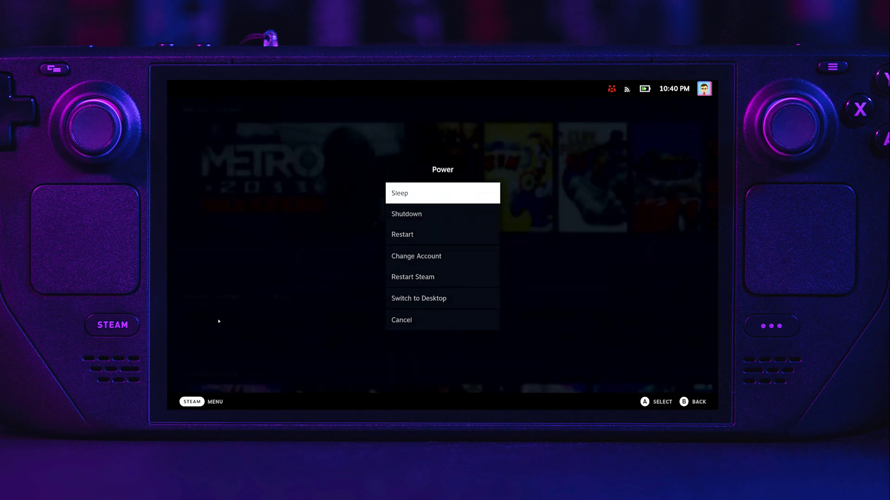
pyautogui.click(414, 303)
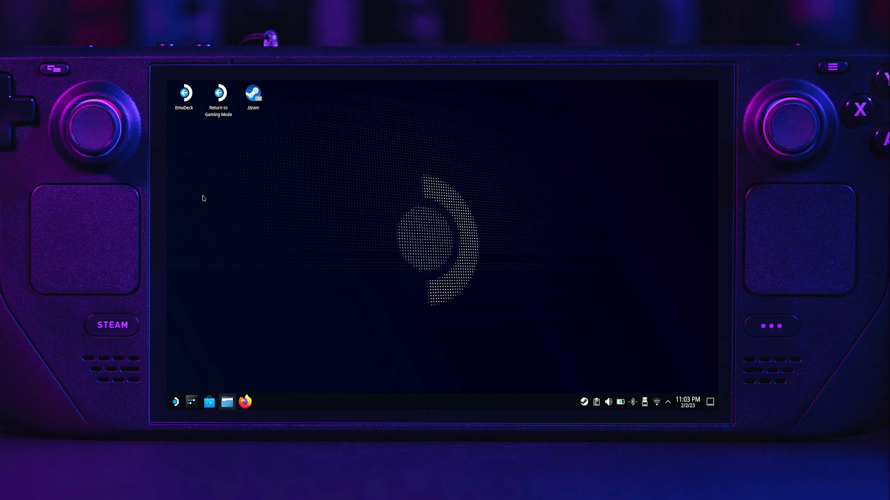
# In Firefox, download PS3UPDAT.PUP from playstation.com/en-ca/support/hardware/ps3/system-software and allow the blocked download.
pyautogui.click(245, 402)
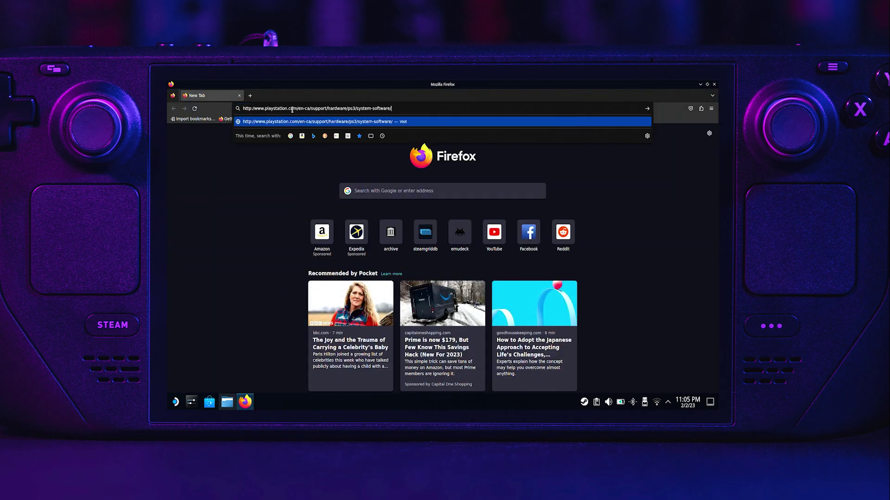
pyautogui.press('Return')
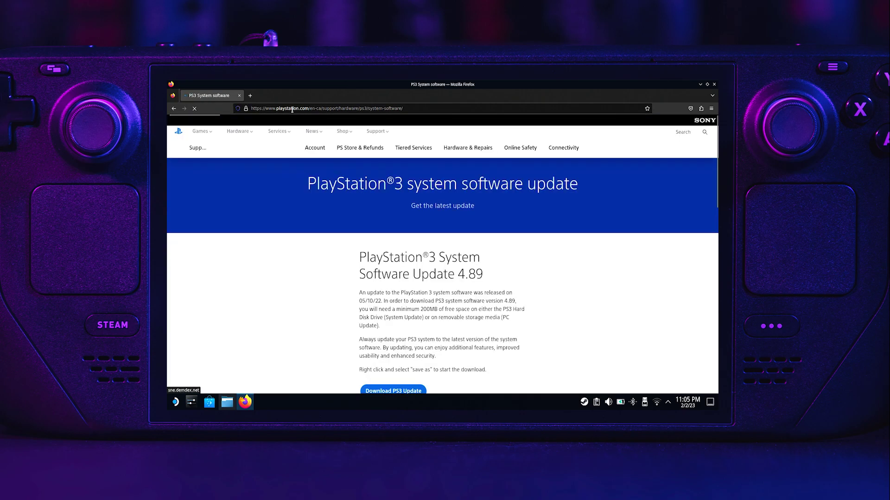
pyautogui.scroll(-1, 393, 325)
pyautogui.click(393, 356)
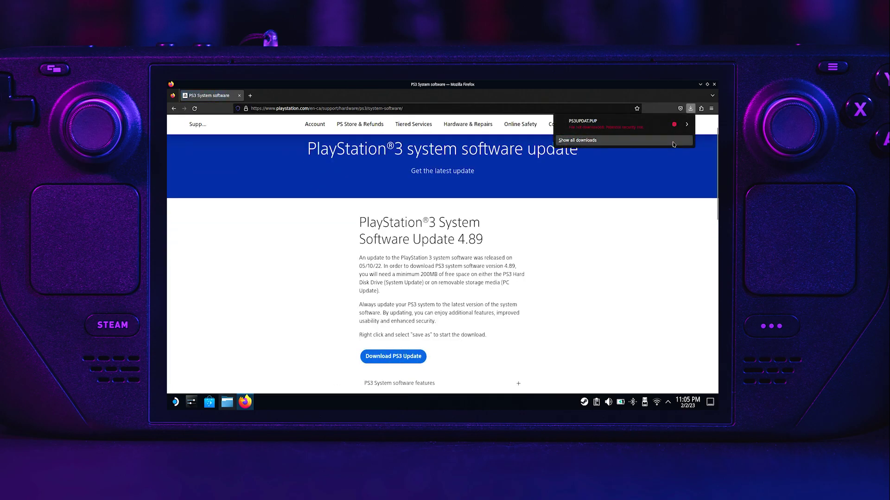
pyautogui.click(686, 125)
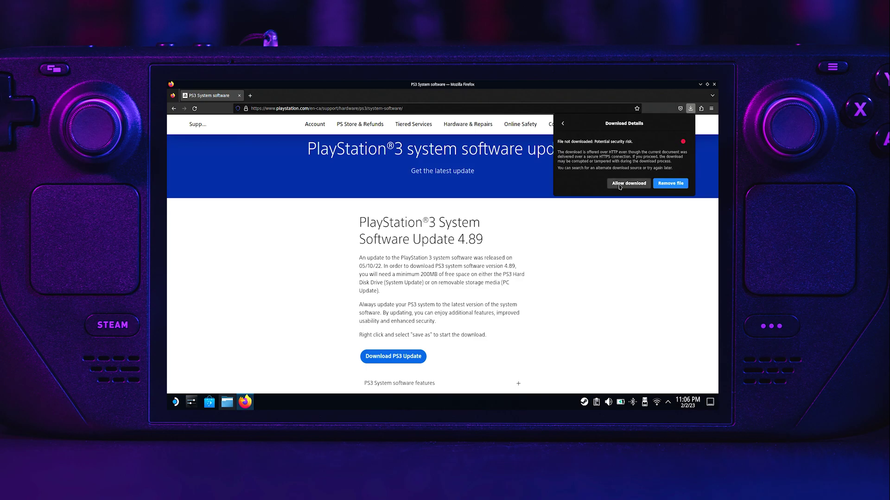
pyautogui.click(628, 183)
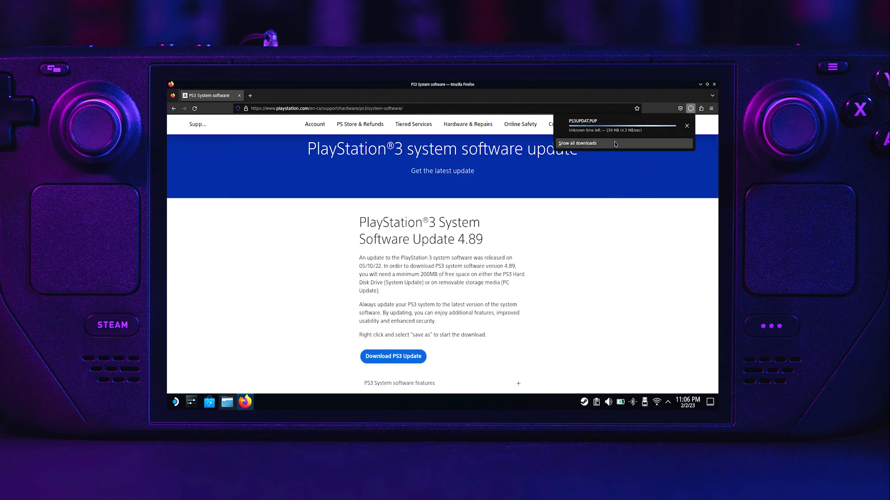
pyautogui.click(615, 250)
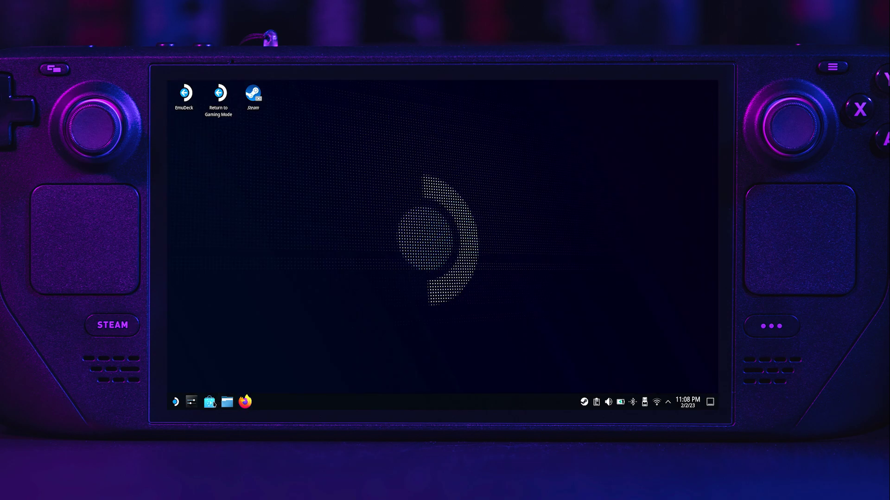
# Switch to the Discover software center, find RPCS3 by searching for "rpcs3", and launch the emulator.
pyautogui.click(210, 402)
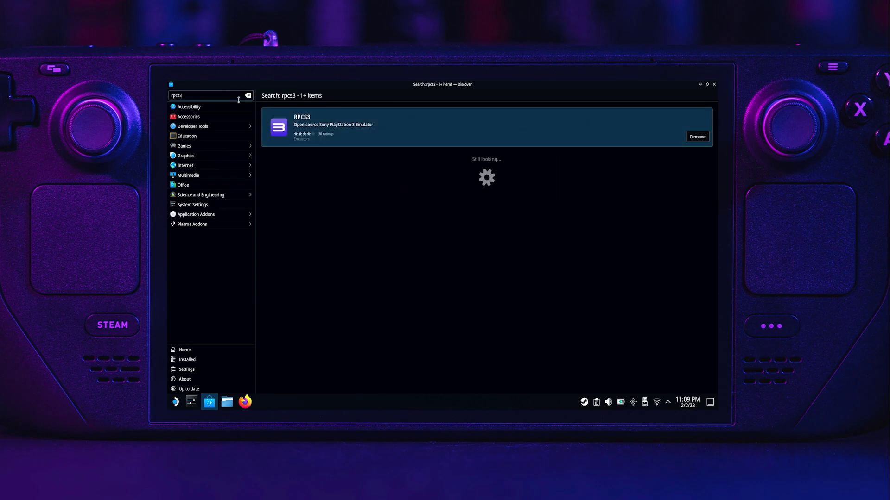
pyautogui.click(453, 124)
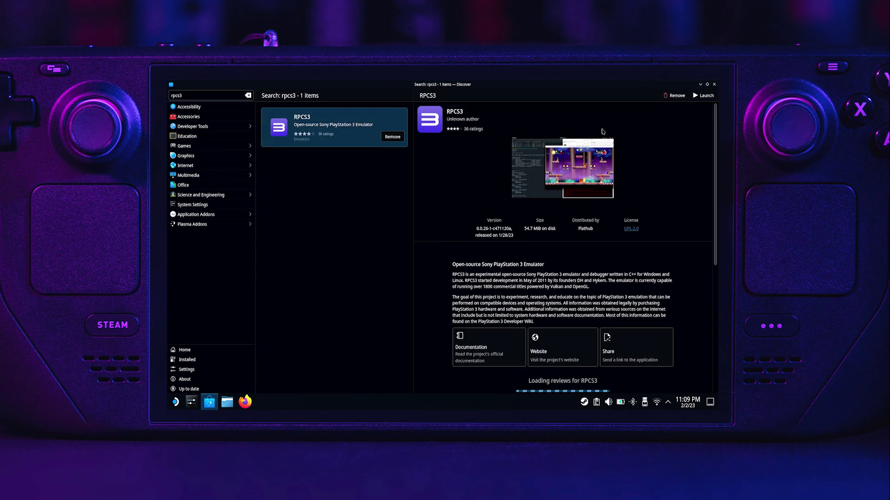
pyautogui.click(704, 97)
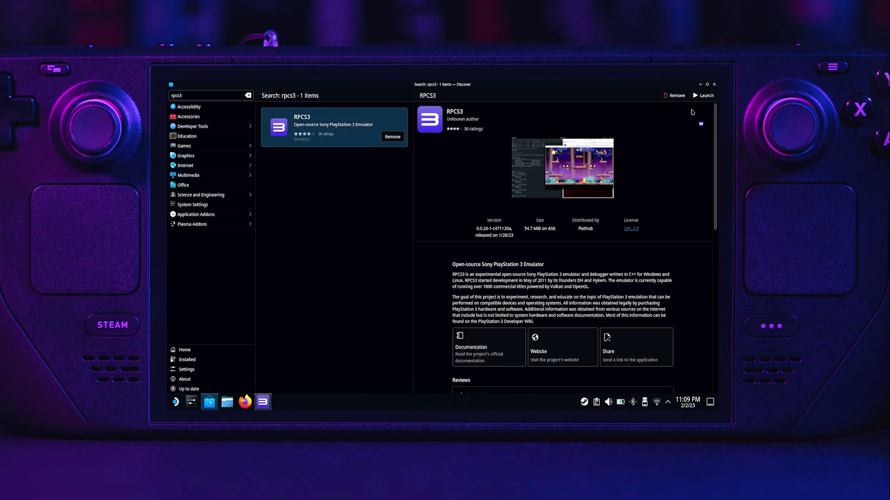
# Install the PS3 firmware in RPCS3 using PS3UPDAT.PUP from the Downloads folder.
pyautogui.click(224, 113)
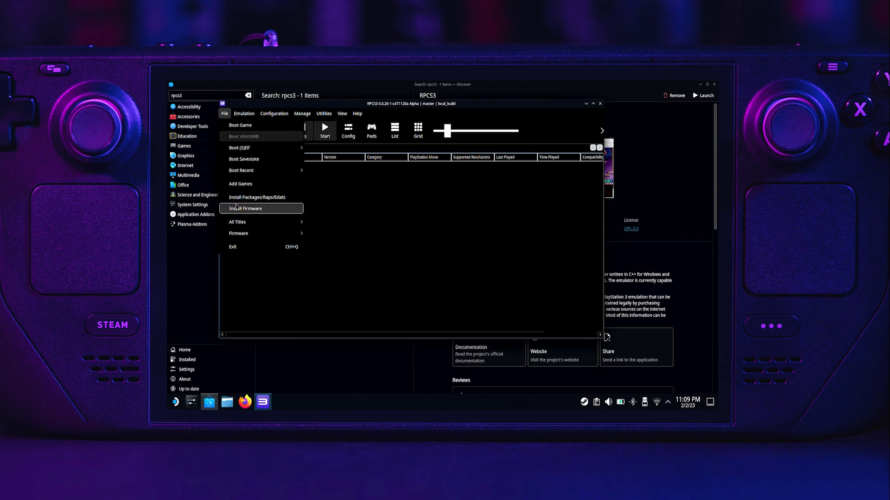
pyautogui.click(244, 215)
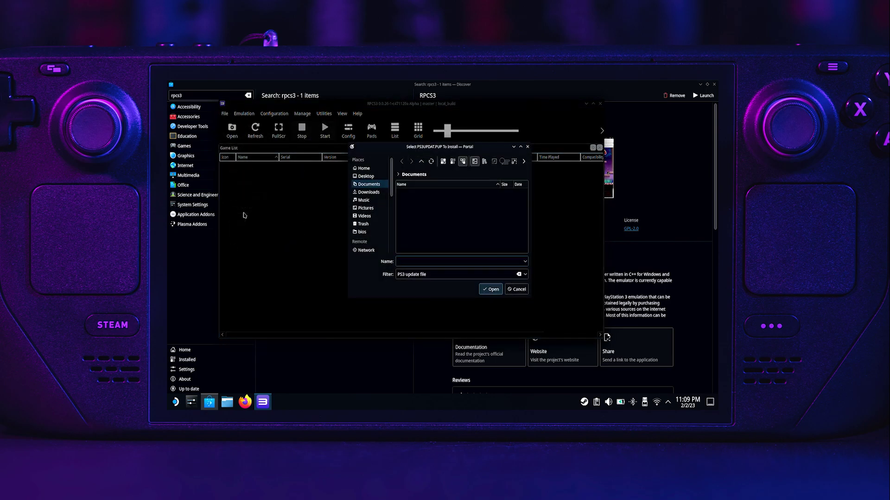
pyautogui.click(364, 194)
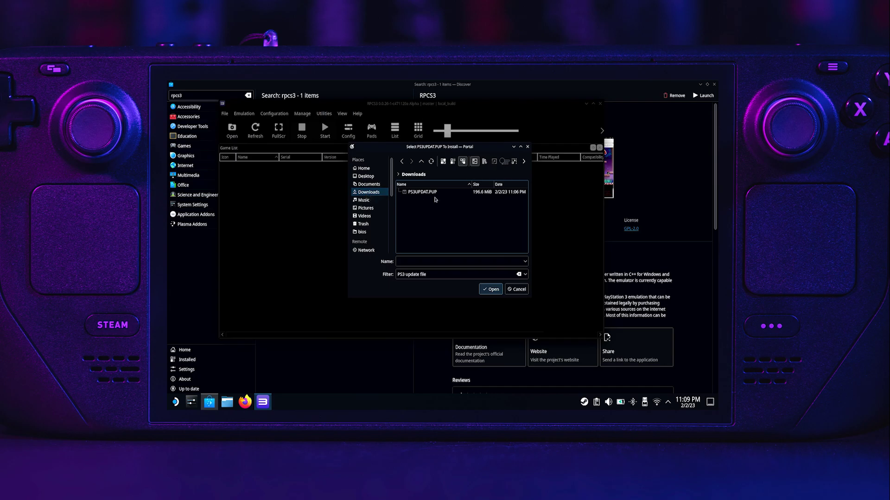
pyautogui.click(436, 194)
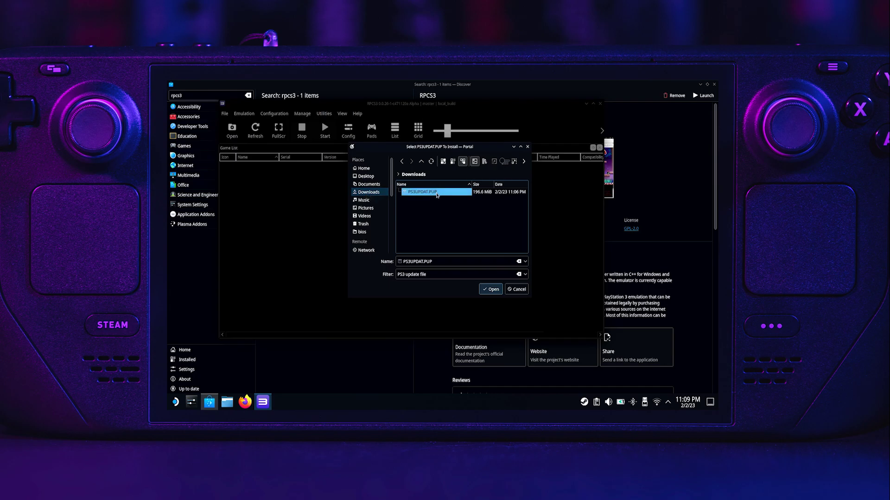
pyautogui.click(491, 290)
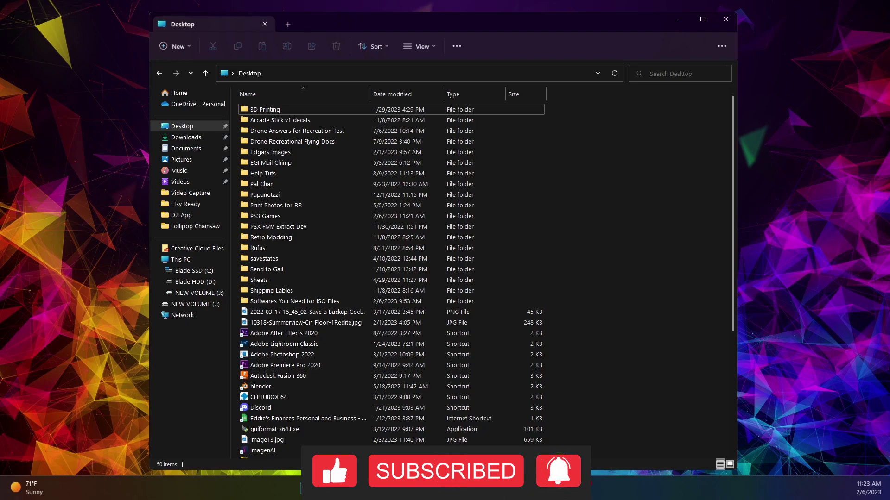
# On the Windows PC, quick-format the NEW VOLUME (J:) drive with the NTFS file system and close the format dialogs.
pyautogui.click(207, 294)
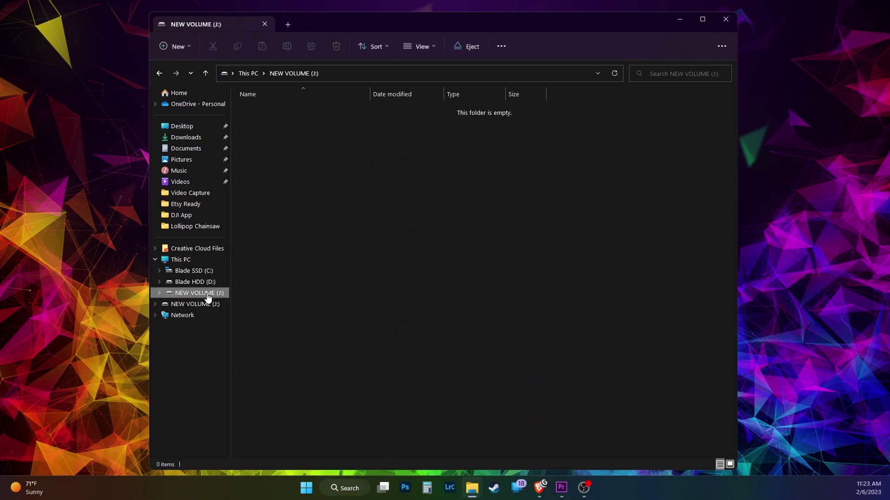
pyautogui.rightClick(208, 298)
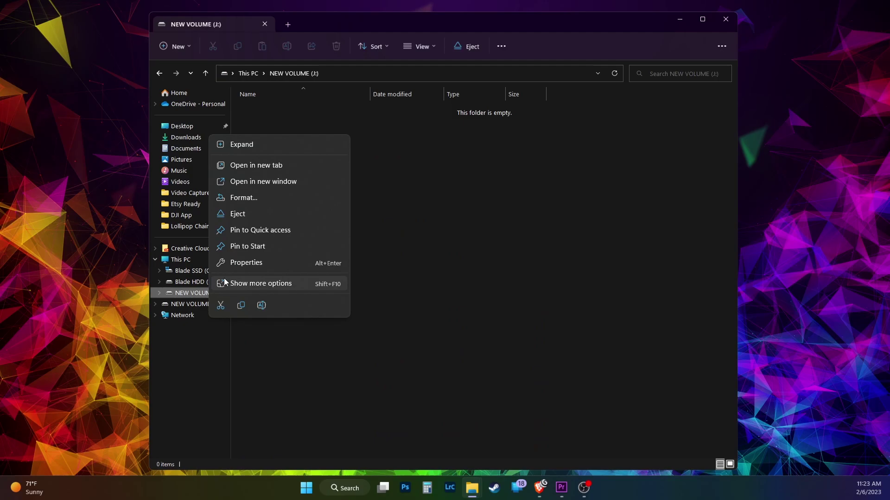
pyautogui.click(260, 201)
pyautogui.click(261, 205)
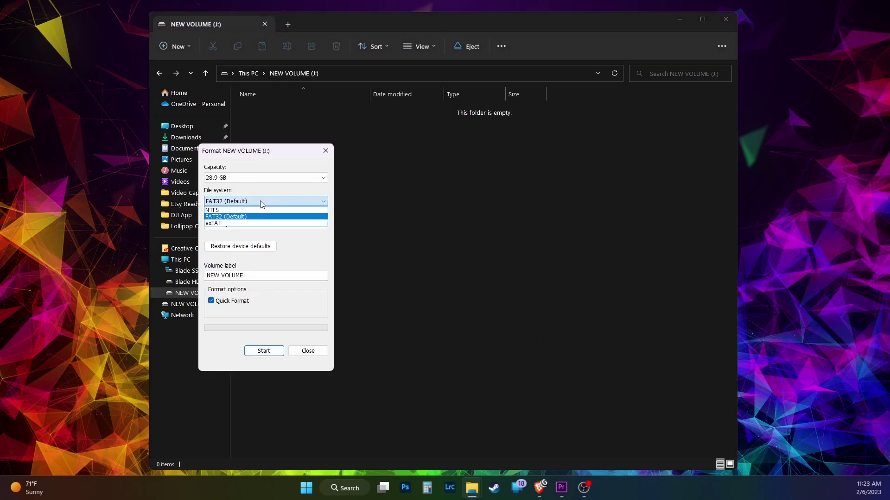
pyautogui.click(257, 213)
pyautogui.click(271, 353)
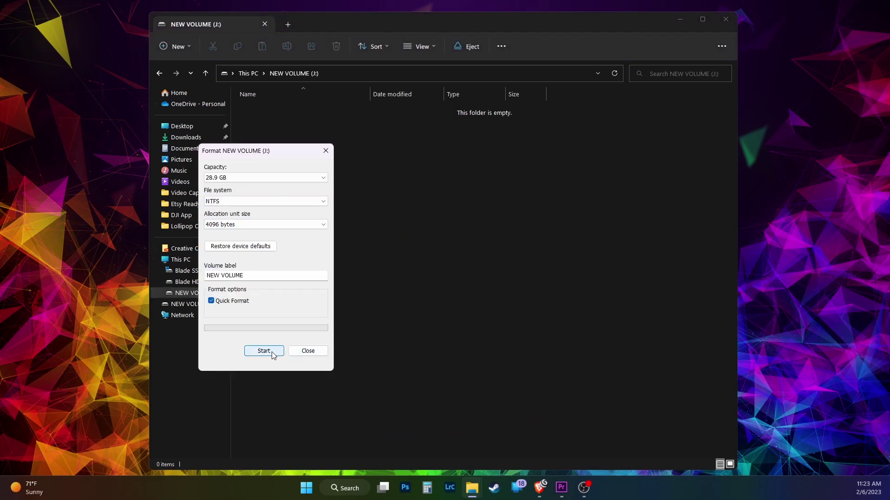
pyautogui.click(471, 243)
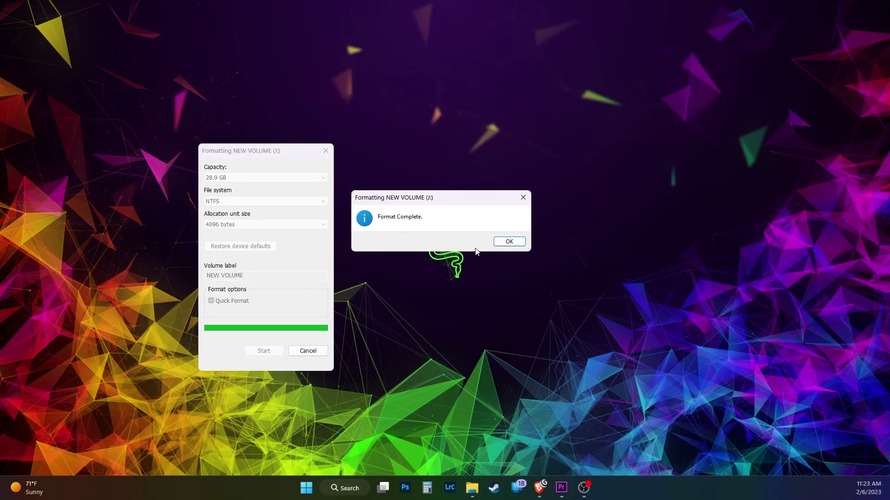
pyautogui.click(505, 241)
pyautogui.click(308, 350)
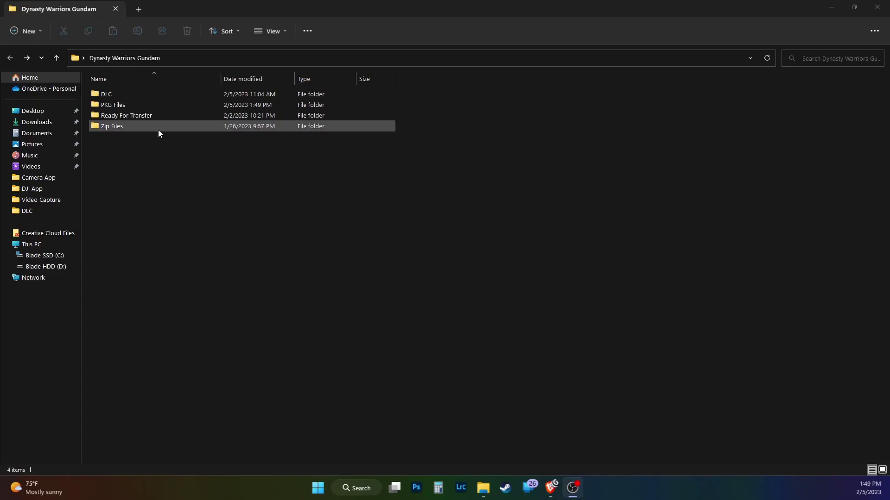
# Examine the contents of Dynasty Warriors - Gundam (USA) in Ready For Transfer, and open the PKG Files folder.
pyautogui.doubleClick(151, 116)
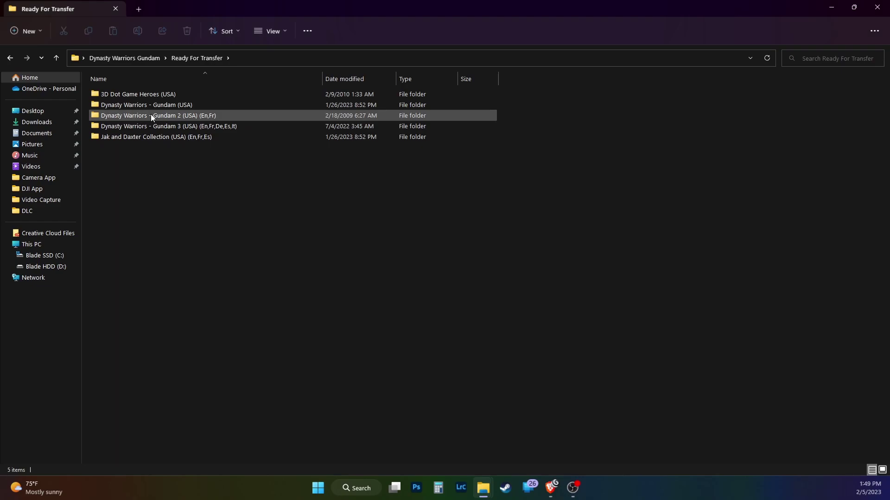
pyautogui.doubleClick(157, 104)
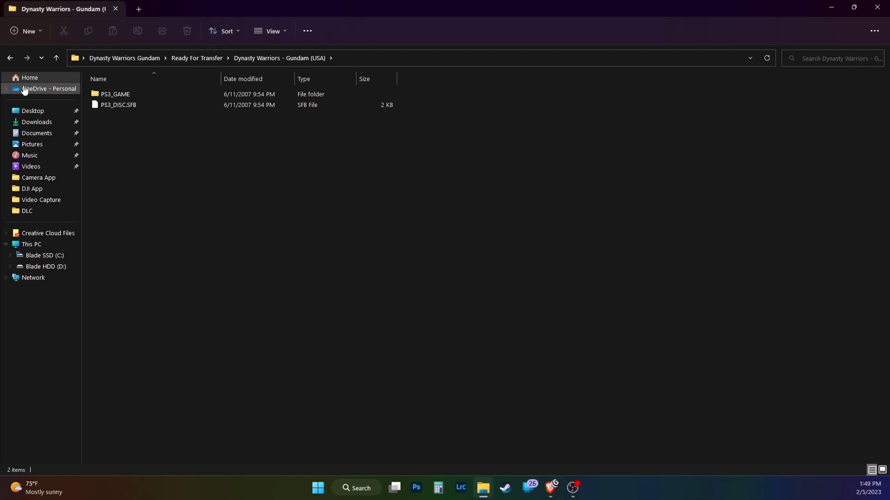
pyautogui.hotkey('alt', 'Up')
pyautogui.click(9, 58)
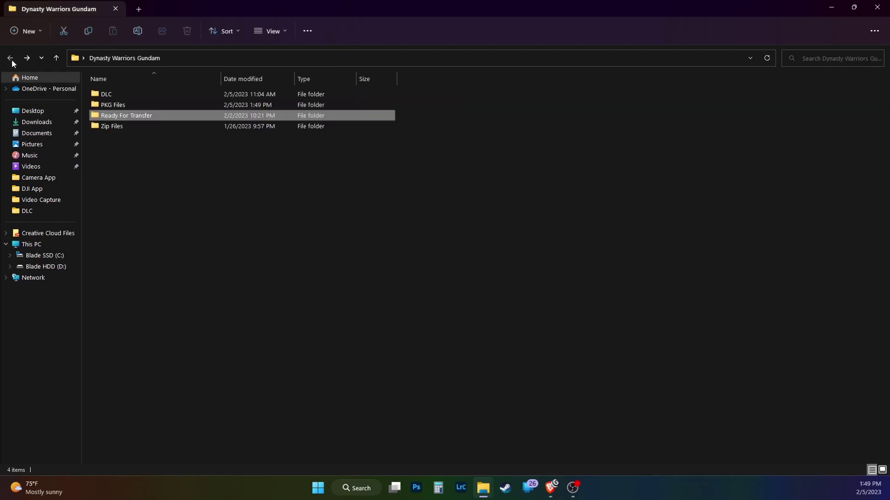
pyautogui.doubleClick(111, 105)
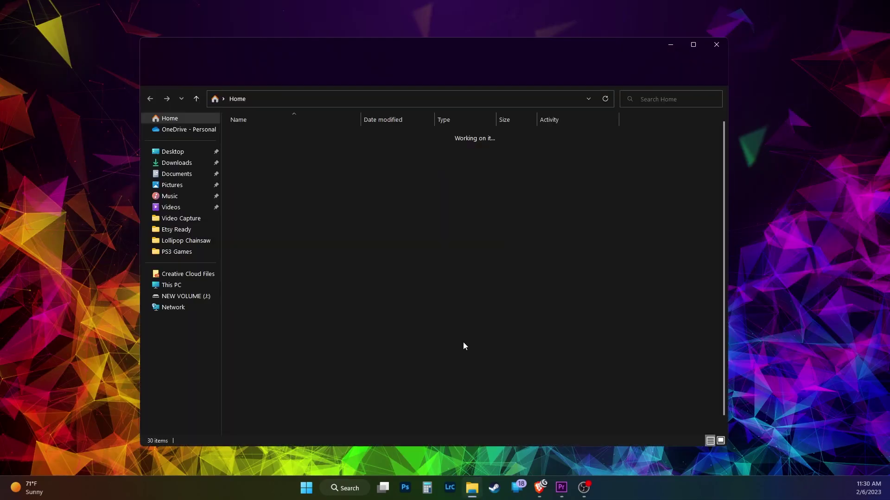
# Copy all folders from Ready For Transfer in the desktop's PS3 Games folder to the NEW VOLUME (J:) drive.
pyautogui.click(180, 153)
pyautogui.doubleClick(268, 239)
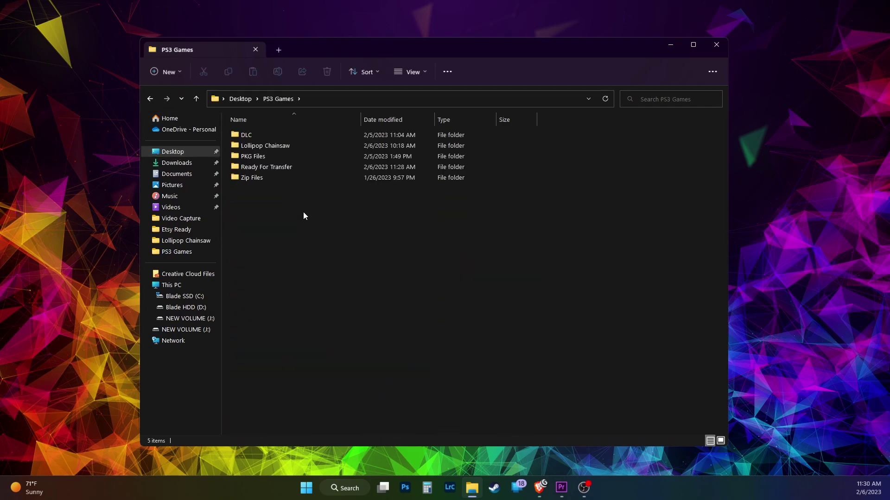
pyautogui.doubleClick(278, 167)
pyautogui.hotkey('ctrl', 'a')
pyautogui.rightClick(295, 168)
pyautogui.click(328, 180)
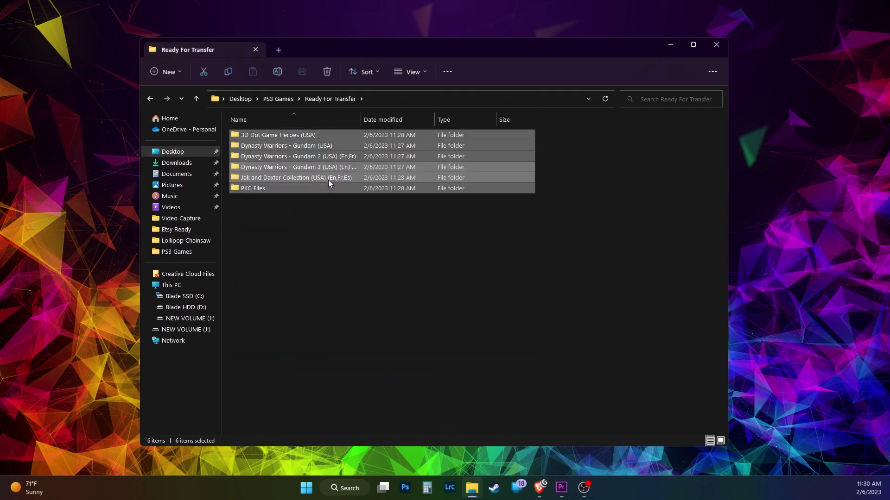
pyautogui.click(204, 319)
pyautogui.rightClick(337, 187)
pyautogui.click(347, 194)
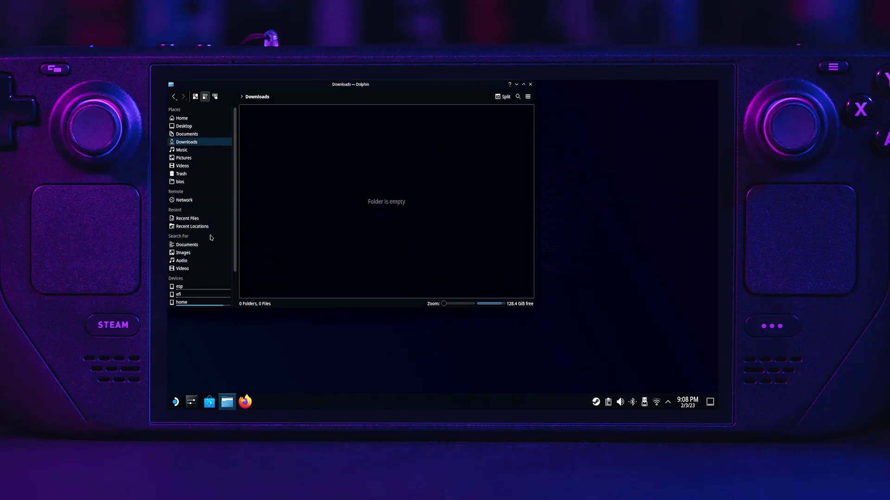
# On the Steam Deck, copy the five game folders and the PKG Files folder from the STORAGE drive to the clipboard.
pyautogui.scroll(-3, 211, 237)
pyautogui.click(193, 297)
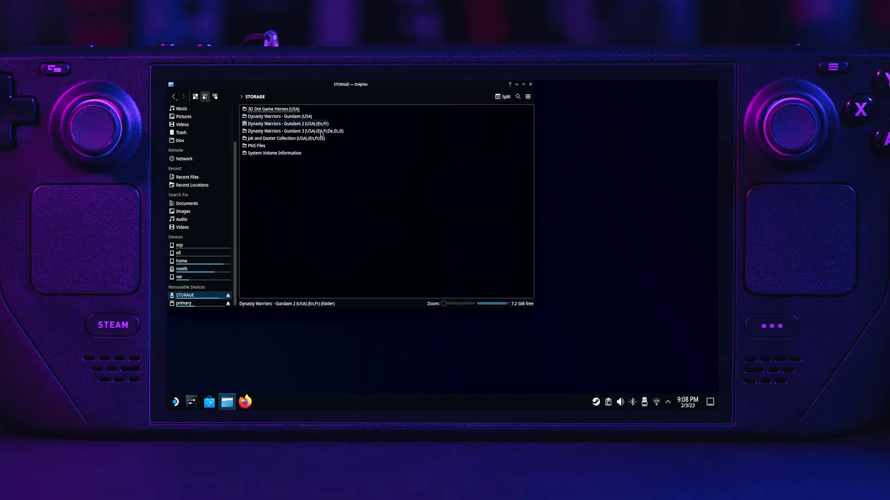
pyautogui.moveTo(295, 146); pyautogui.dragTo(262, 112)
pyautogui.rightClick(262, 112)
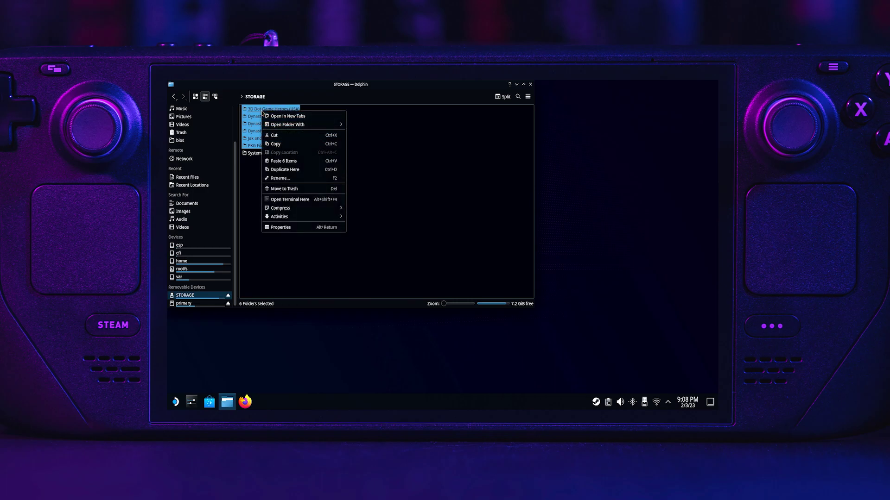
pyautogui.click(274, 144)
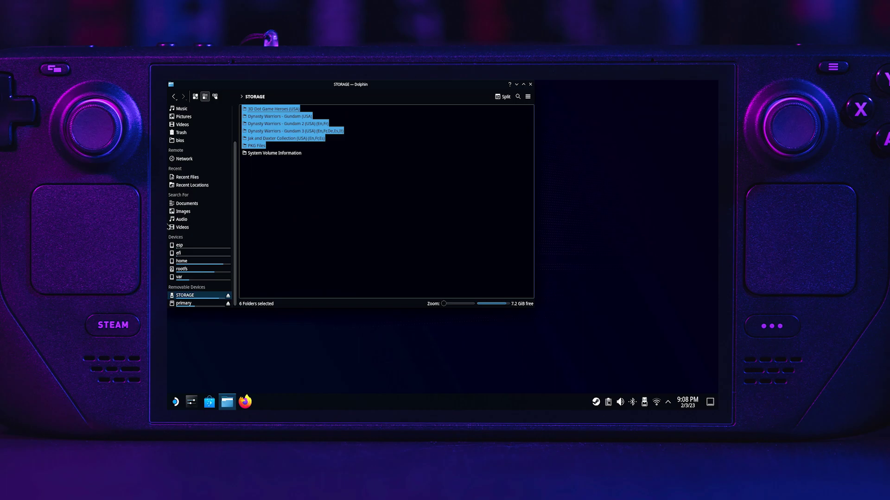
# Paste the copied game folders and PKG Files folder into Emulation/roms/ps3 on the primary drive.
pyautogui.click(189, 305)
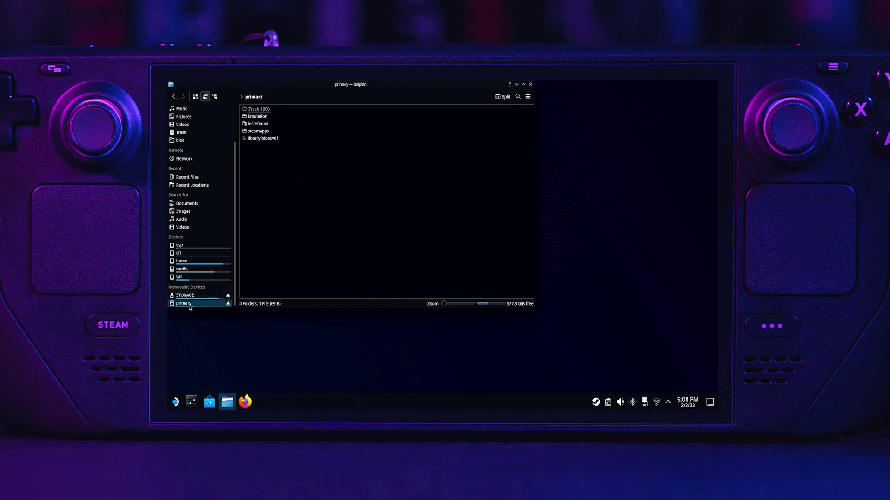
pyautogui.click(252, 116)
pyautogui.click(250, 123)
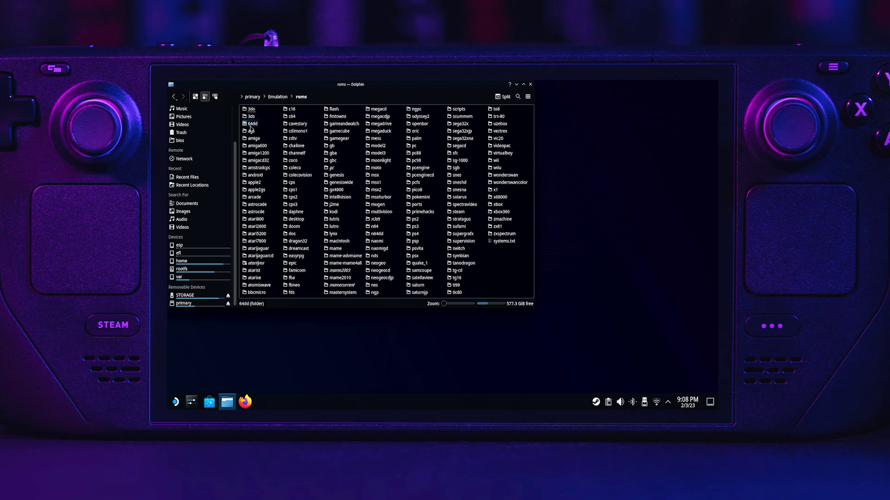
pyautogui.click(414, 227)
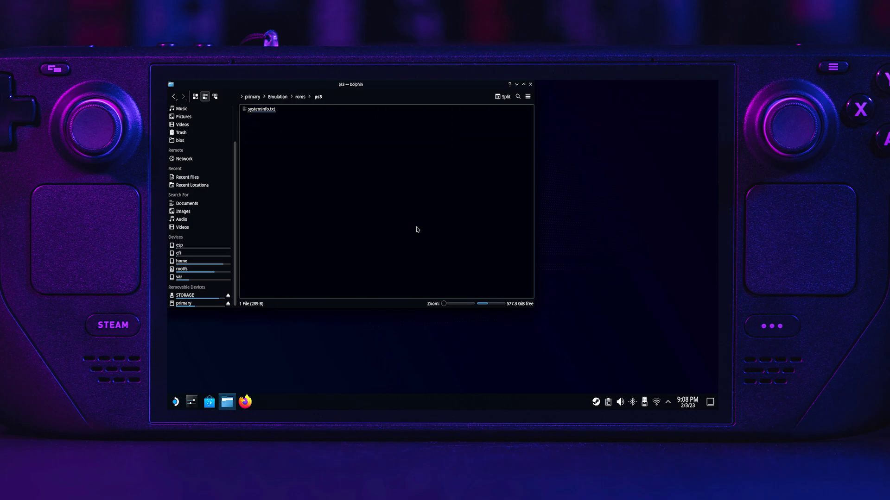
pyautogui.rightClick(332, 168)
pyautogui.click(401, 193)
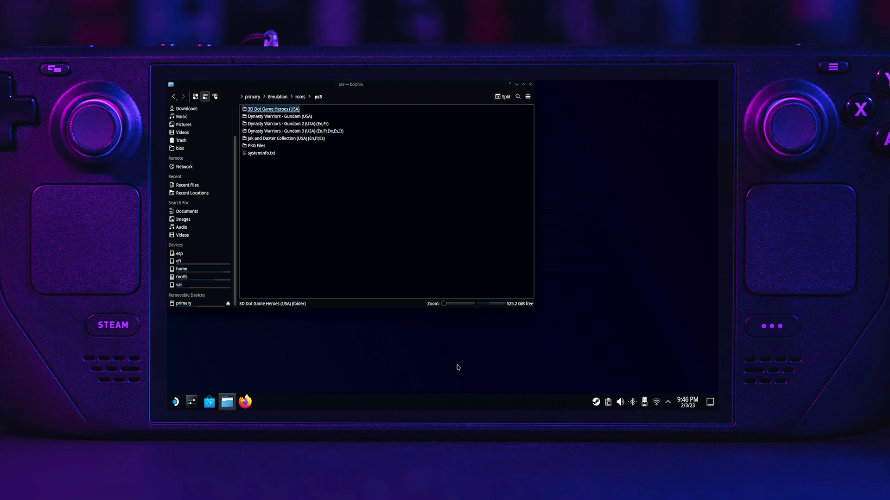
# Switch to the Discover software center, search for rpcs3, and open and launch RPCS3.
pyautogui.click(209, 401)
pyautogui.write('rpcs3')
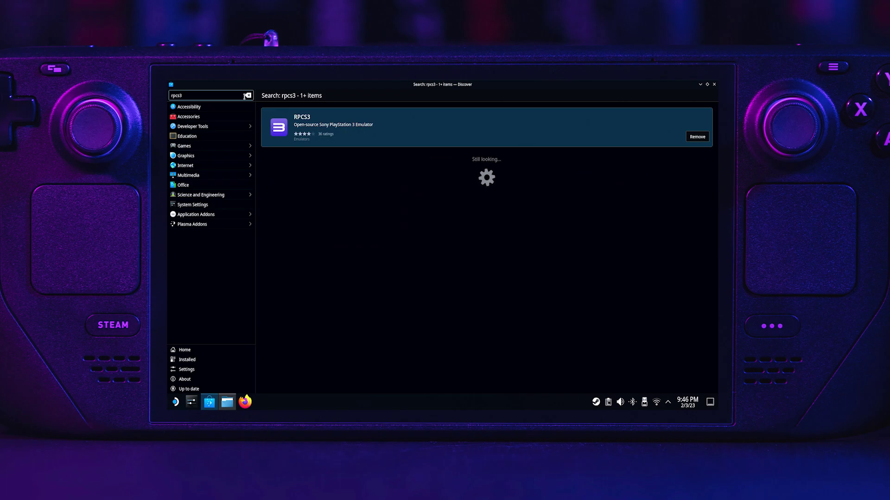
pyautogui.click(442, 134)
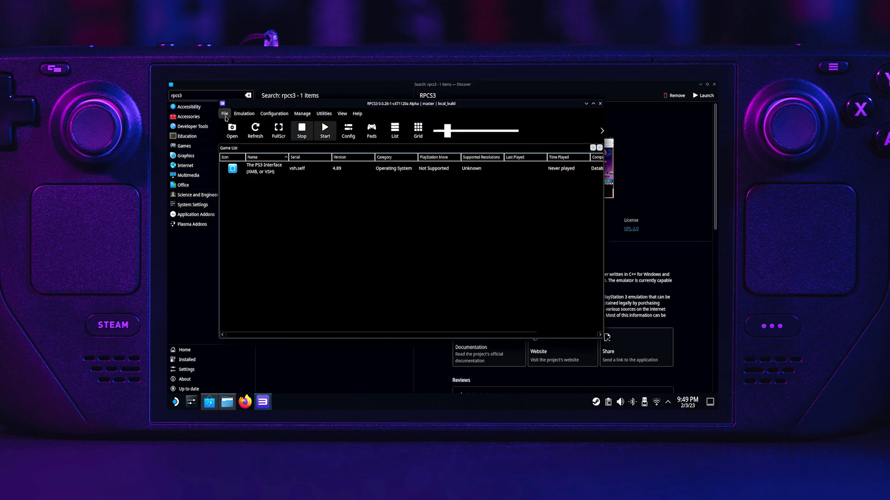
# Install the Dynasty Warriors: Gundam Reborn .pkg from Emulation/roms/ps3/PKG Files on the primary drive, without desktop or launcher shortcuts.
pyautogui.click(224, 113)
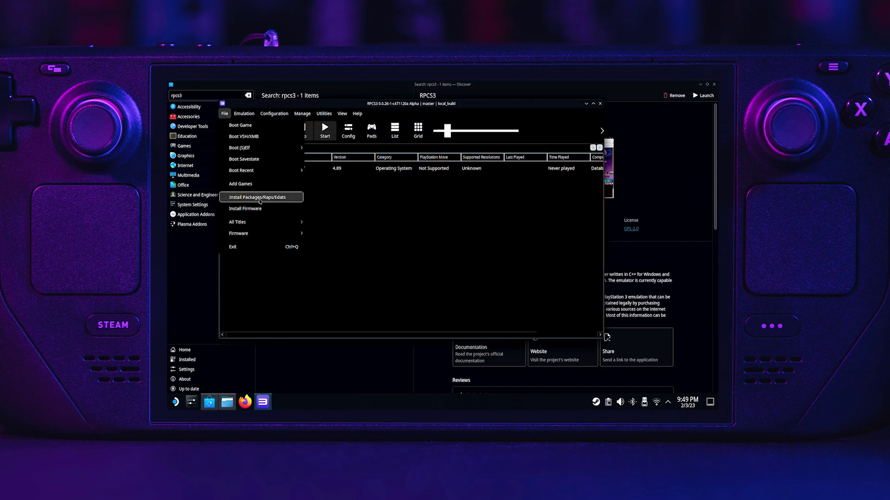
pyautogui.click(257, 197)
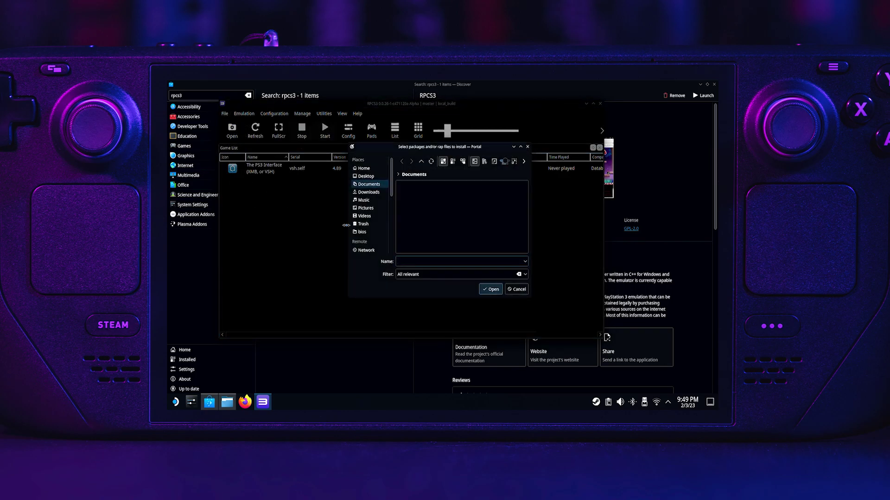
pyautogui.scroll(-5, 380, 202)
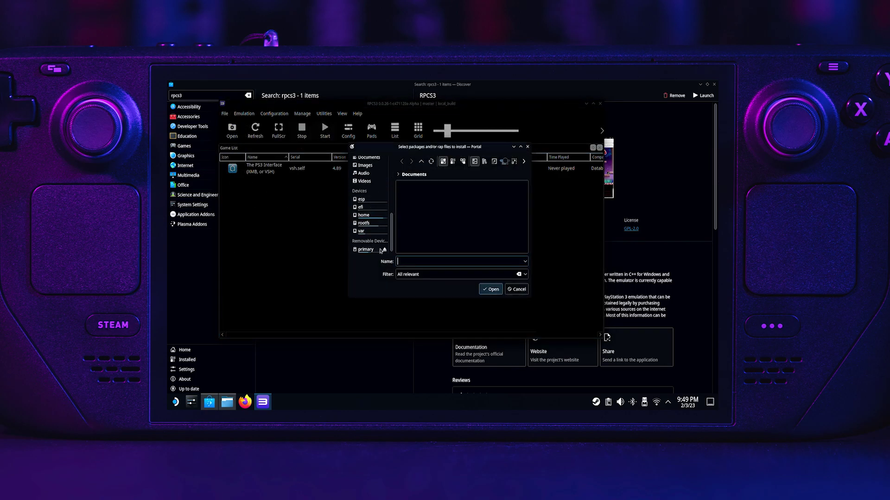
pyautogui.click(368, 251)
pyautogui.doubleClick(416, 192)
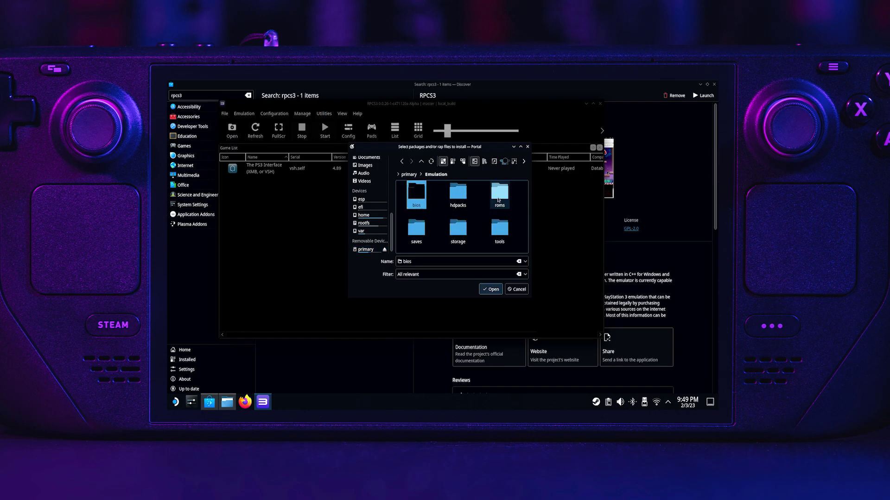
pyautogui.doubleClick(500, 192)
pyautogui.write('ps3')
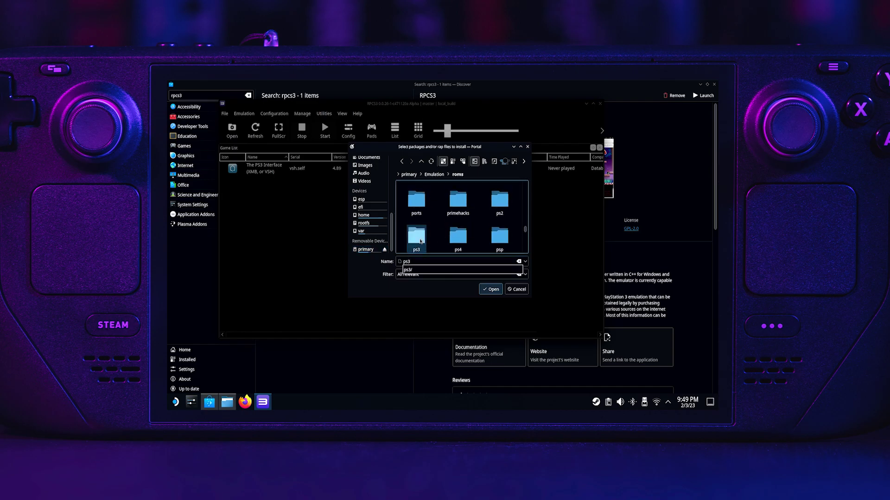
pyautogui.doubleClick(416, 237)
pyautogui.doubleClick(500, 231)
pyautogui.click(458, 198)
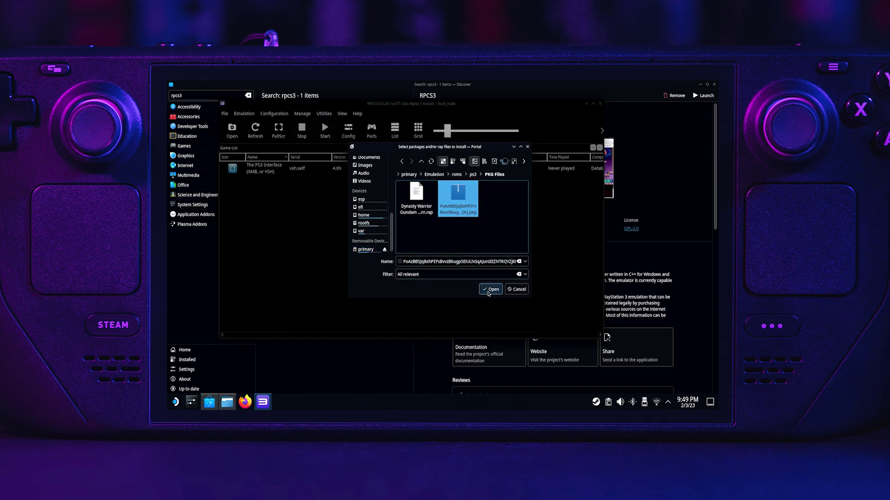
pyautogui.click(490, 289)
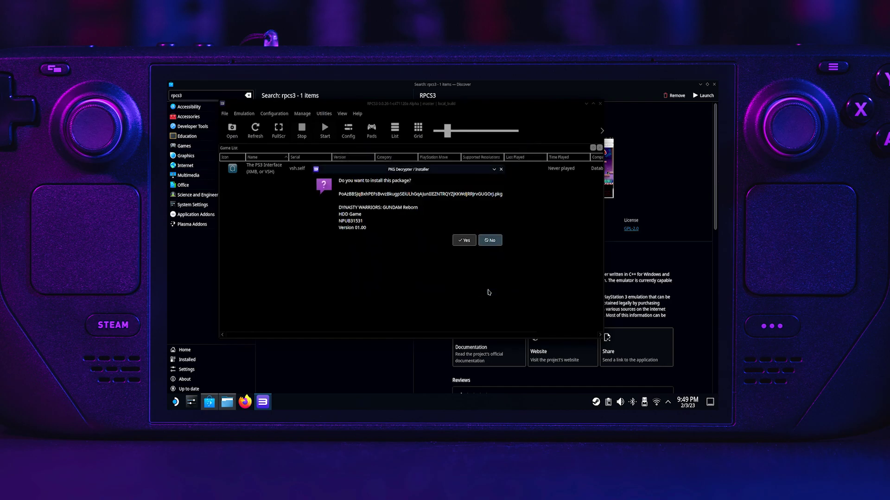
pyautogui.click(470, 240)
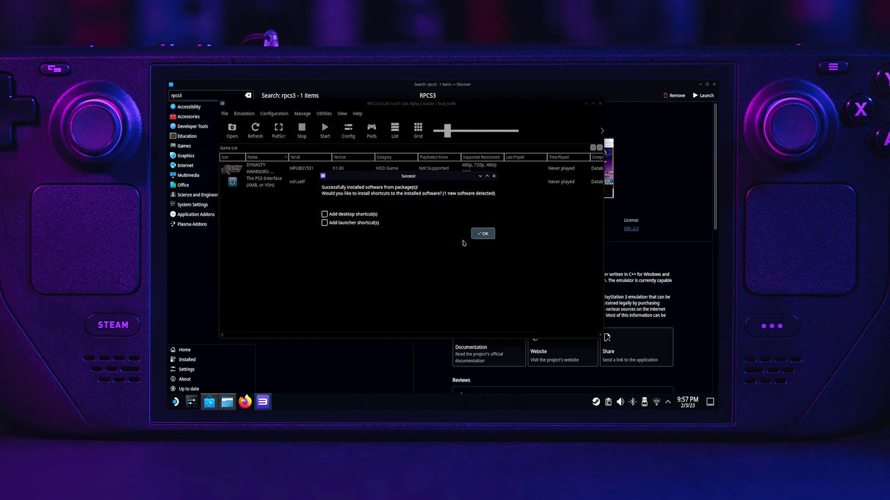
pyautogui.press('Return')
# Install the Dynasty Warrior Gundam Reborn.rap file from the PKG Files folder.
pyautogui.click(227, 114)
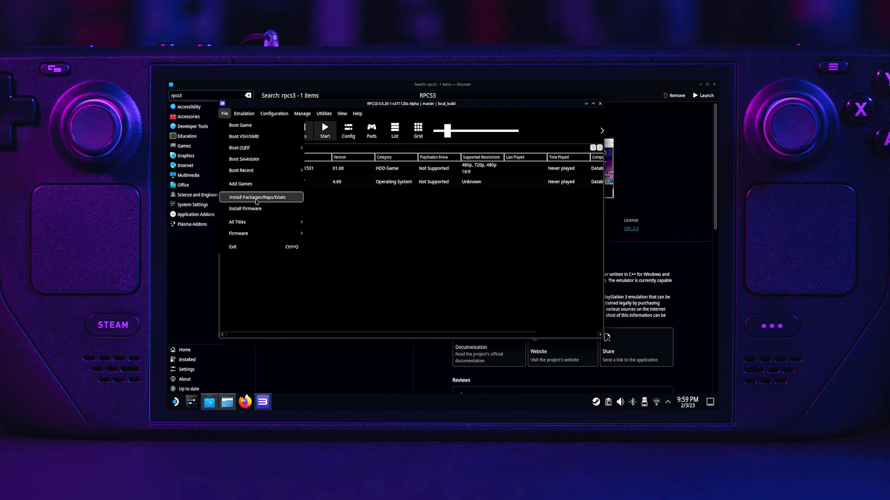
pyautogui.click(256, 198)
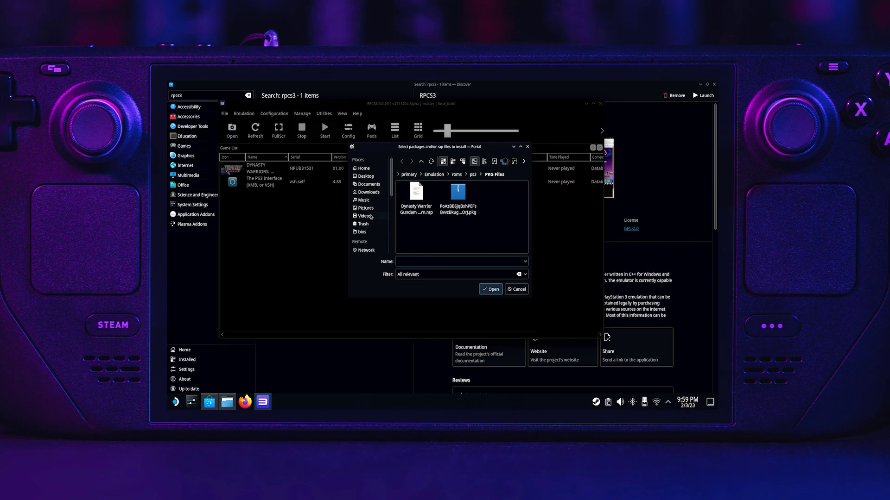
pyautogui.click(416, 196)
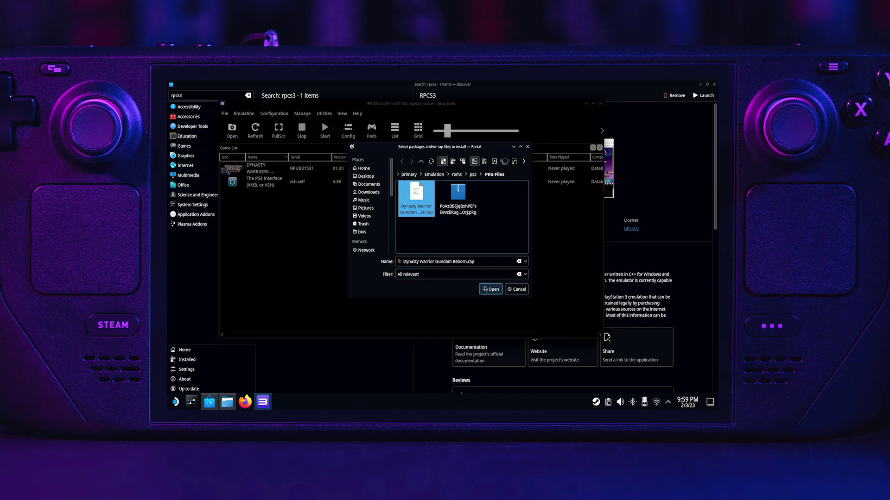
pyautogui.click(485, 289)
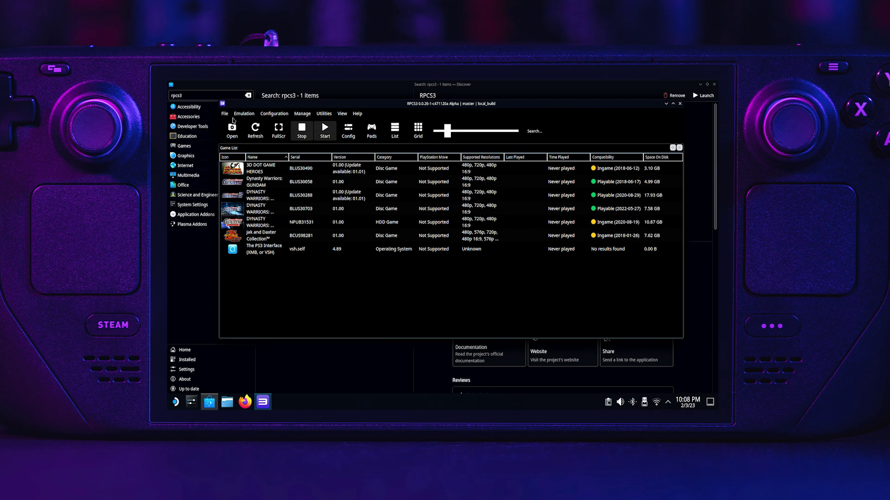
# Add games to the RPCS3 game list from the Emulation/roms/ps3 folder on the primary drive.
pyautogui.click(223, 114)
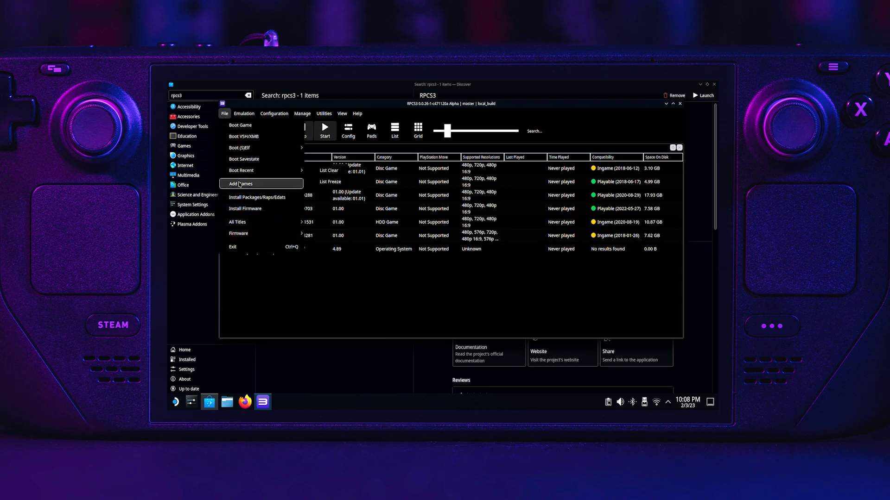
pyautogui.click(241, 184)
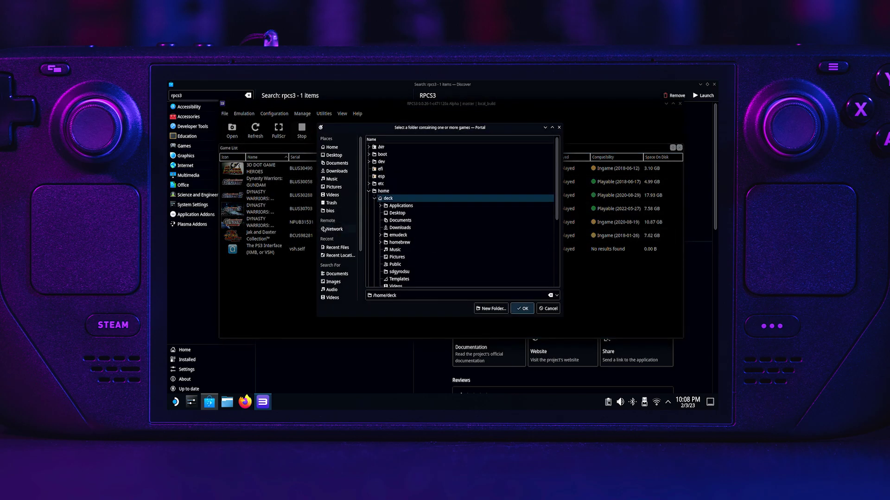
pyautogui.scroll(-3, 326, 230)
pyautogui.click(334, 297)
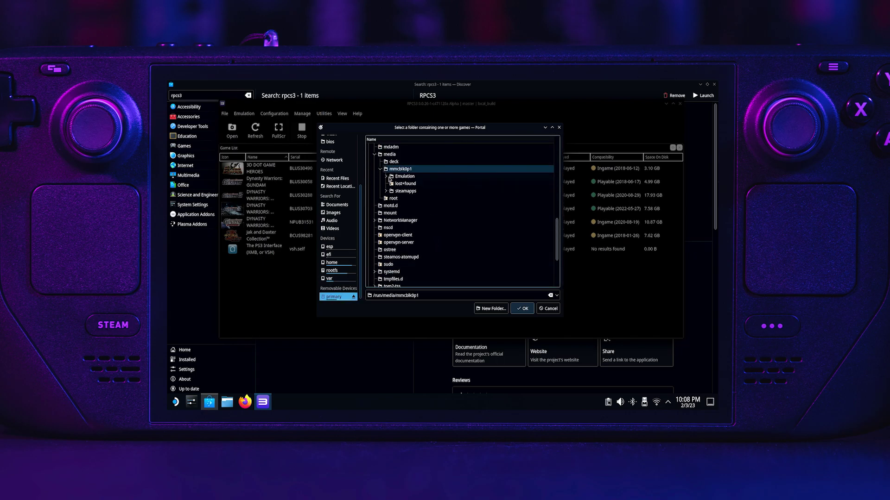
pyautogui.scroll(-20, 439, 225)
pyautogui.click(412, 206)
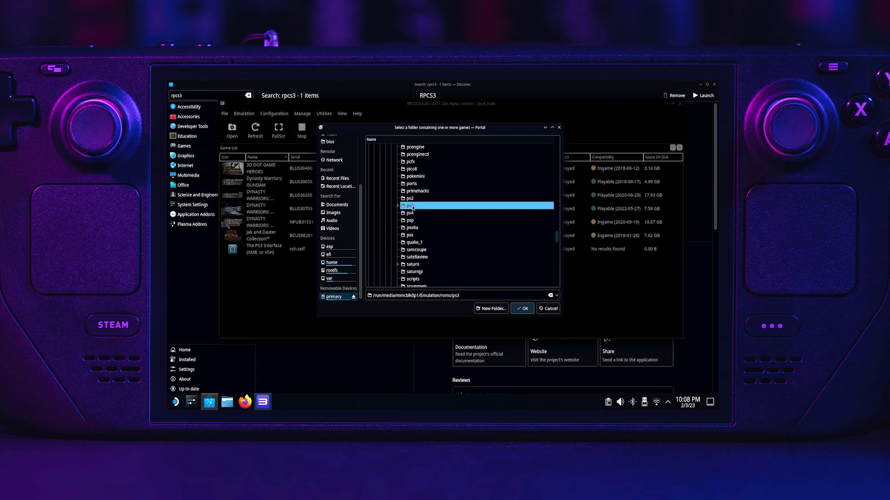
pyautogui.click(398, 206)
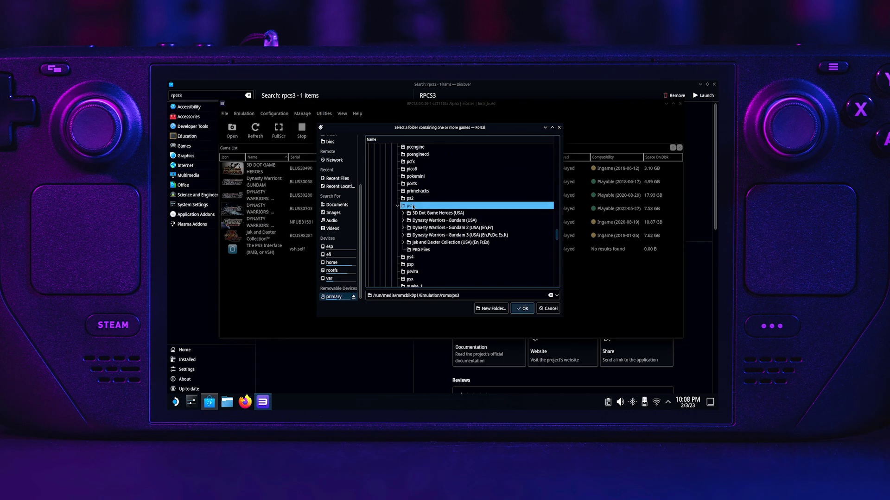
pyautogui.click(524, 308)
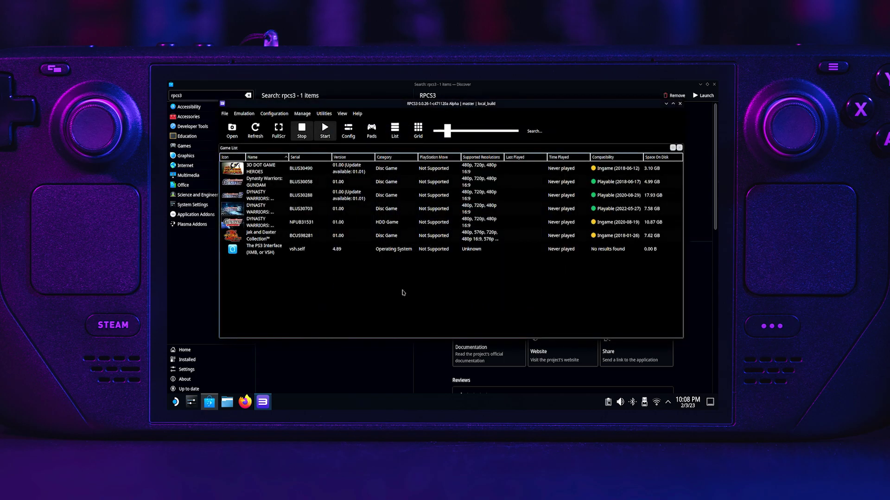
# Check the game compatibility of 3D Dot Game Heroes on the RPCS3 website.
pyautogui.rightClick(266, 173)
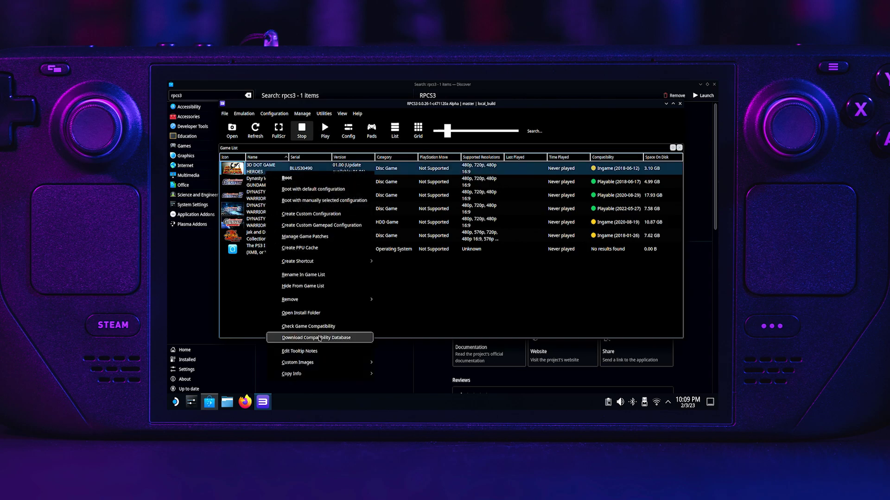
pyautogui.click(319, 326)
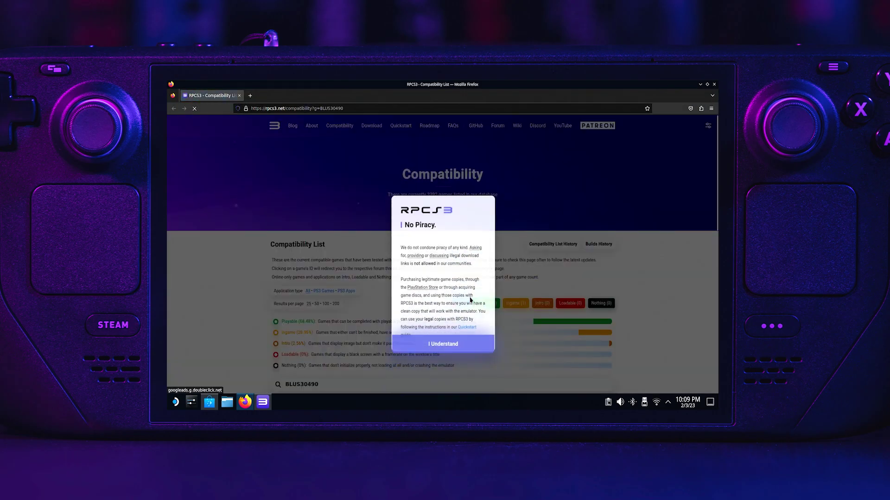
pyautogui.click(449, 320)
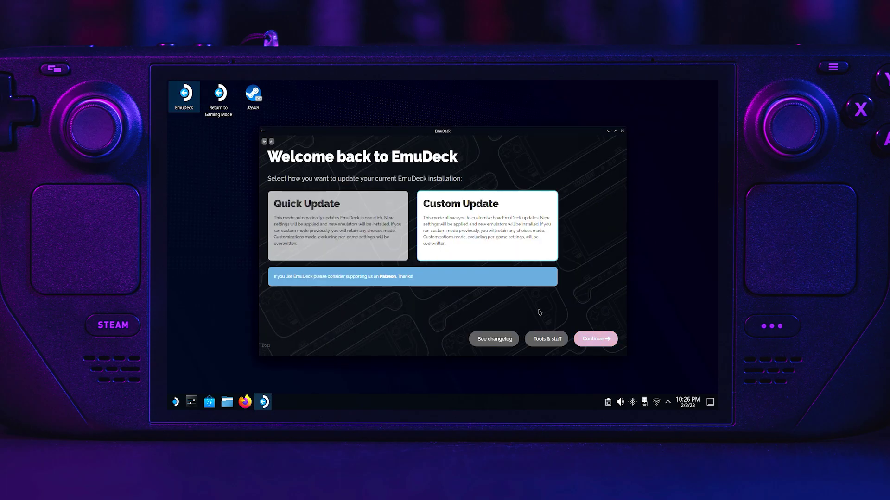
# In EmuDeck's Tools & Stuff, launch Steam ROM Manager and agree to exit Steam.
pyautogui.click(547, 339)
pyautogui.click(476, 232)
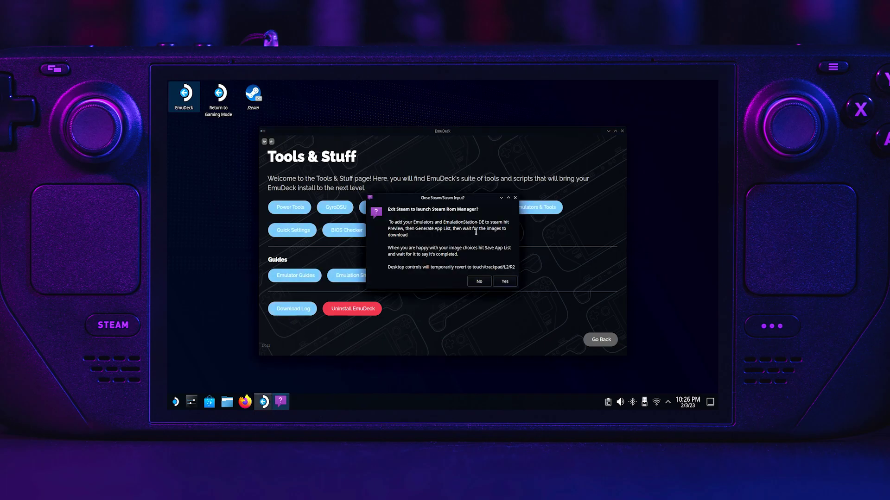
pyautogui.click(493, 280)
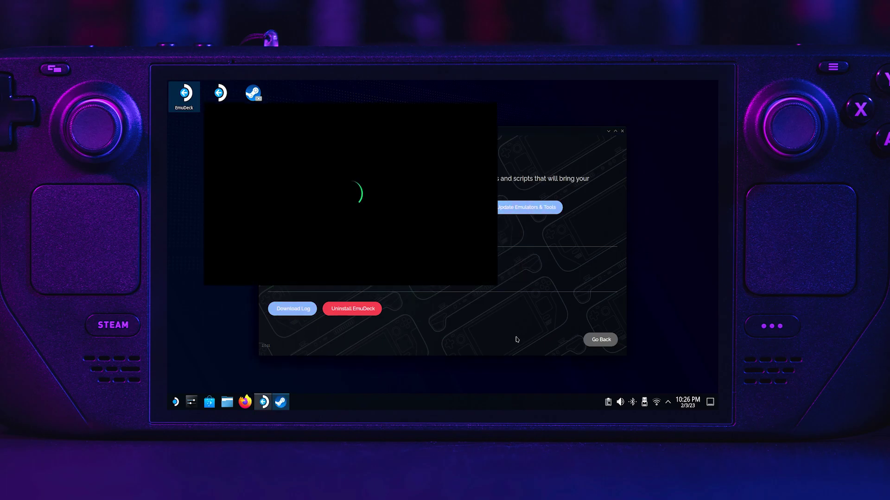
pyautogui.click(480, 110)
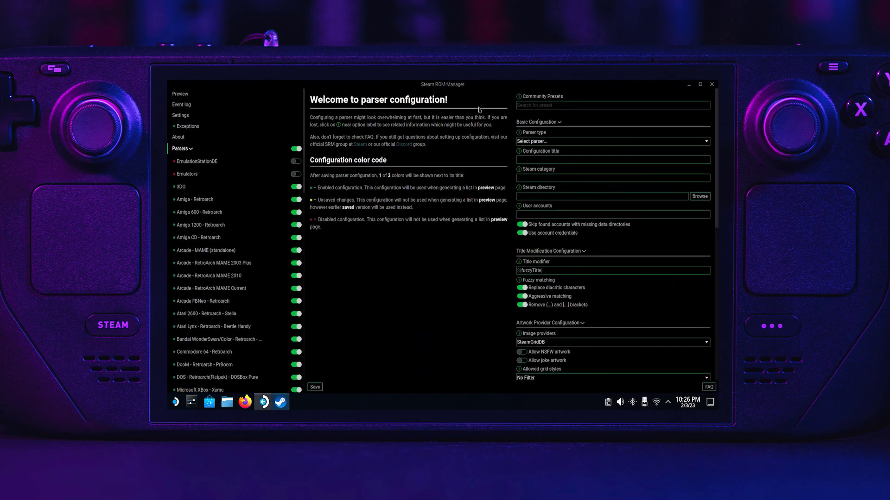
# Check the Sony PlayStation 3 RPCS3 parsers in the parser list, and generate the app list in the preview.
pyautogui.scroll(-3, 248, 309)
pyautogui.scroll(-8, 248, 309)
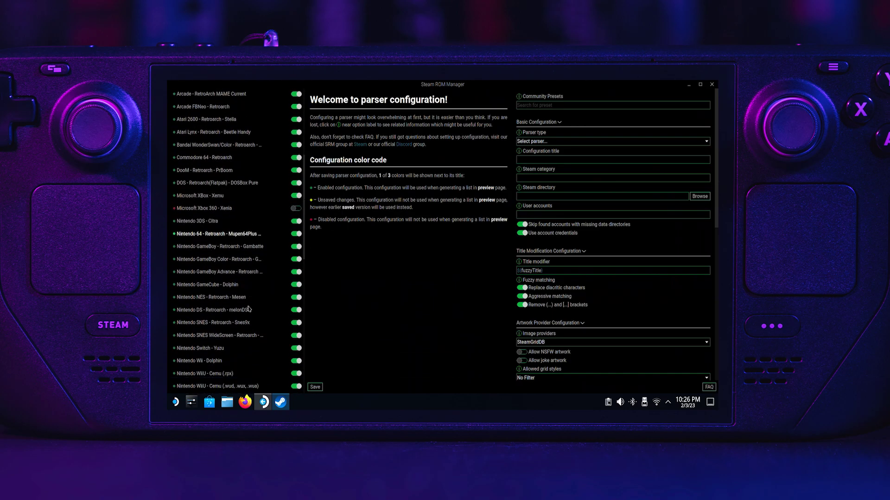
pyautogui.scroll(-2, 248, 309)
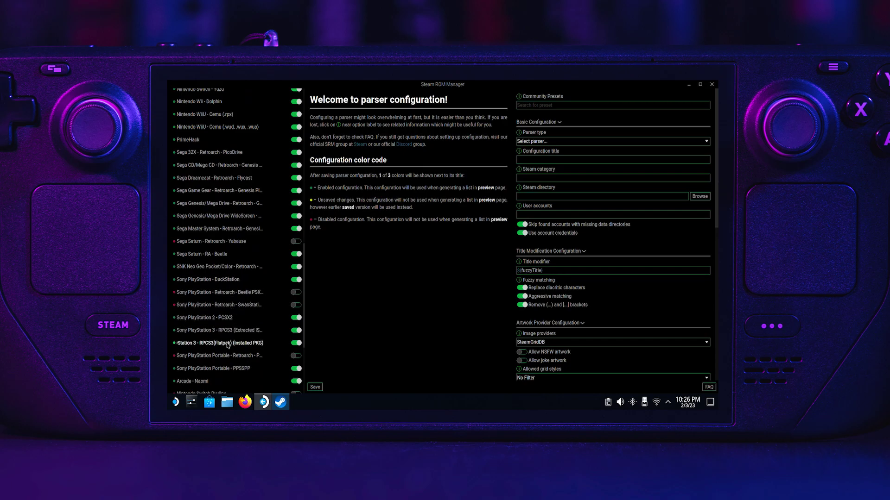
pyautogui.scroll(15, 242, 197)
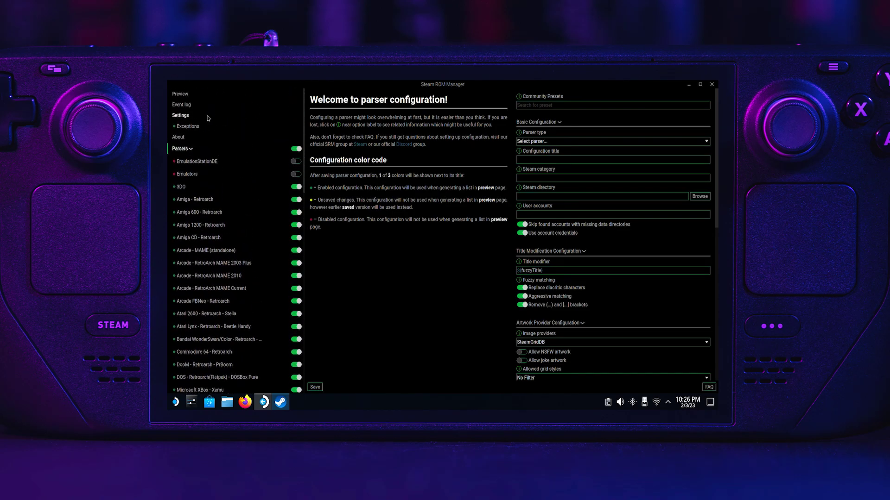
pyautogui.click(177, 96)
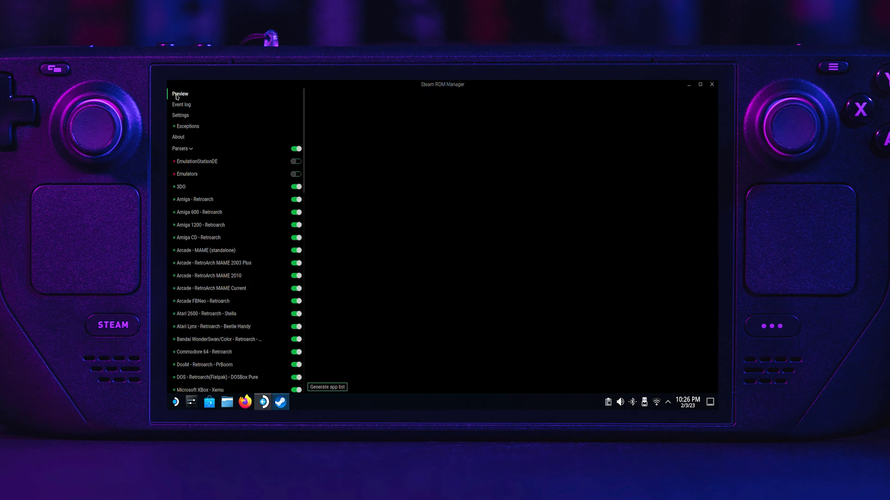
pyautogui.click(319, 389)
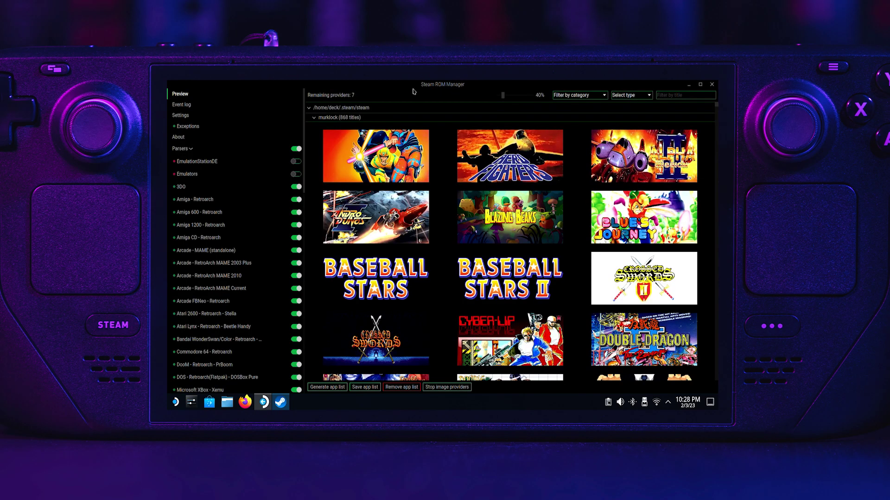
# Filter the preview by the PlayStation 3 category to check its games and artwork, and clear the filter again.
pyautogui.click(559, 96)
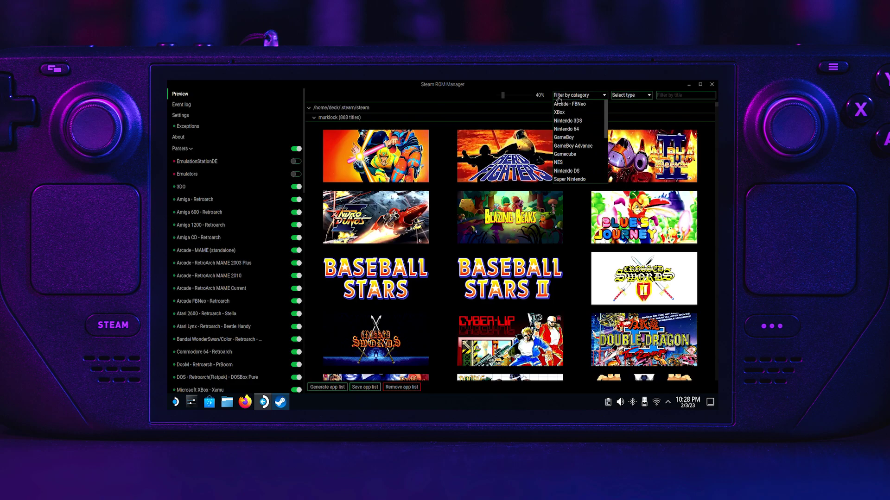
pyautogui.scroll(-10, 569, 153)
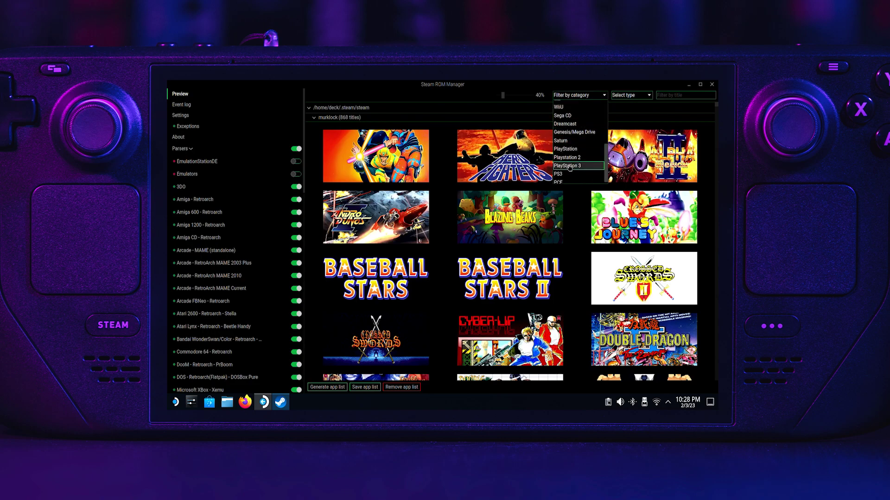
pyautogui.click(570, 165)
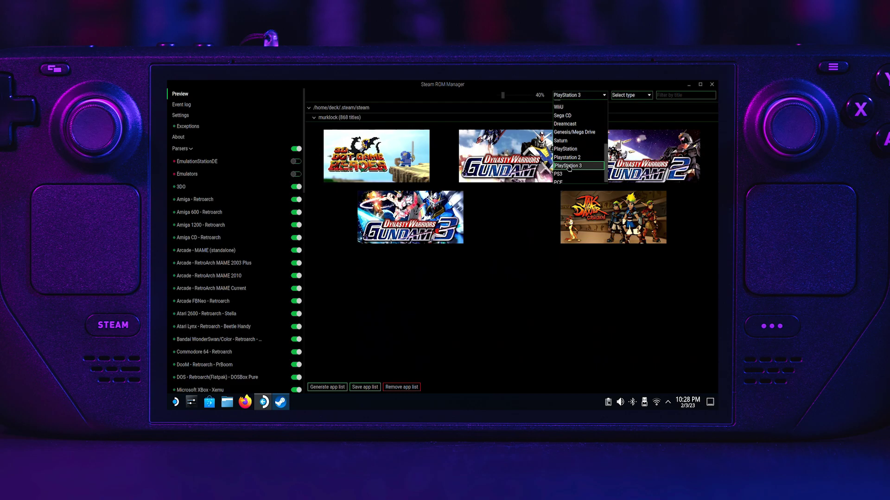
pyautogui.click(569, 165)
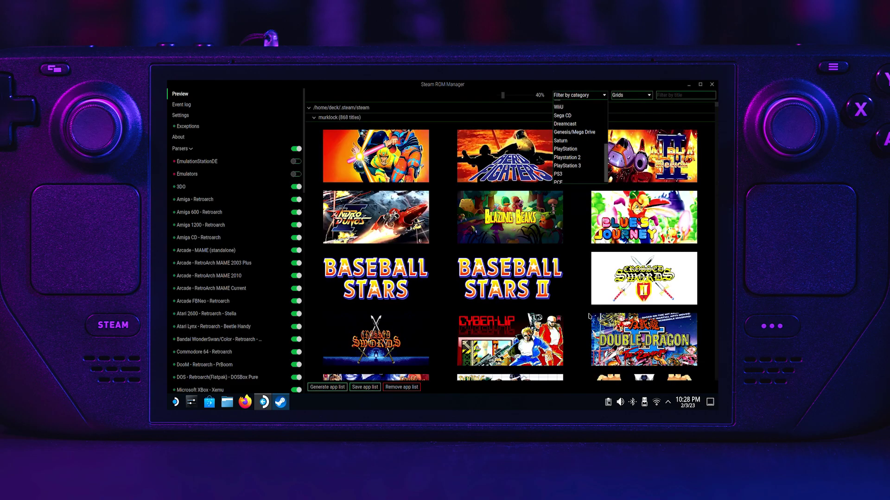
# Save the app list to Steam and close Steam ROM Manager.
pyautogui.click(363, 388)
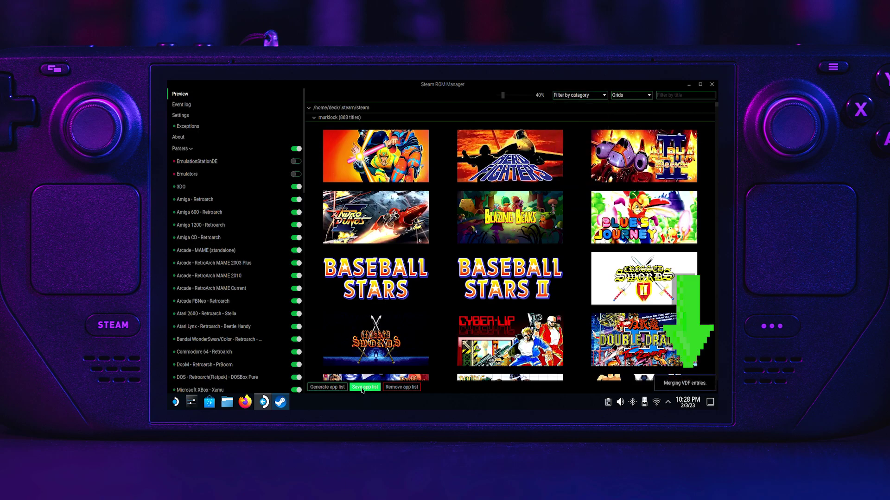
pyautogui.click(711, 84)
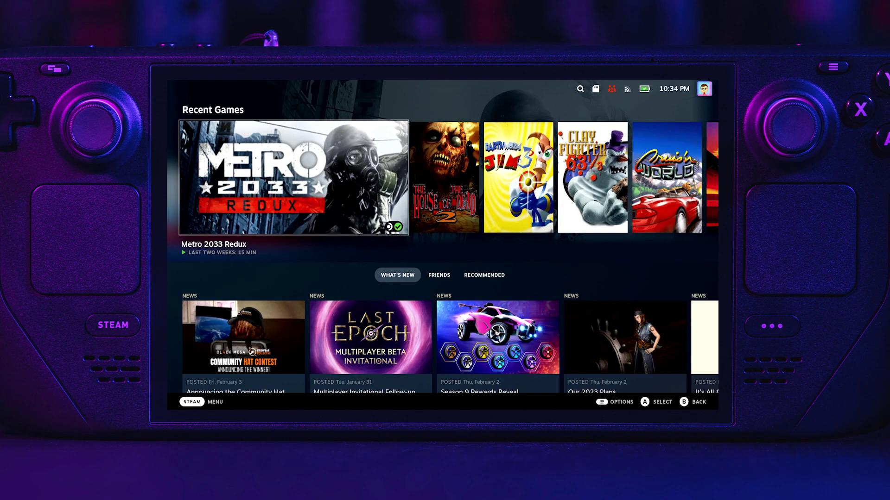
# Switch to Steam's Gaming Mode and browse the collections in the library.
pyautogui.hotkey('ctrl', '1')
pyautogui.press('Down')
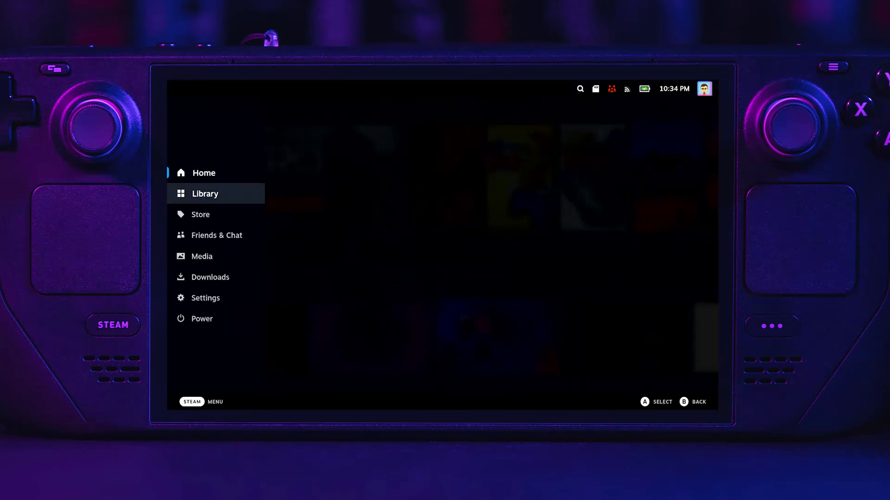
pyautogui.press('Return')
pyautogui.click(499, 110)
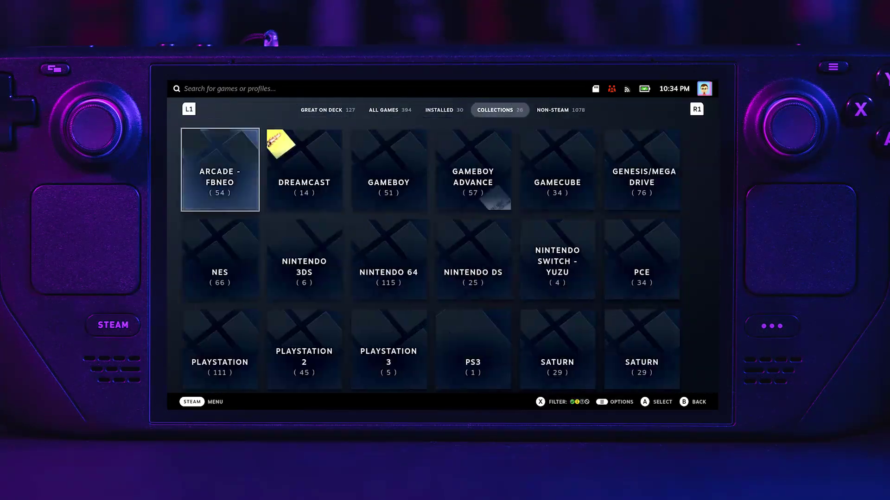
pyautogui.press('Right')
pyautogui.press('Return')
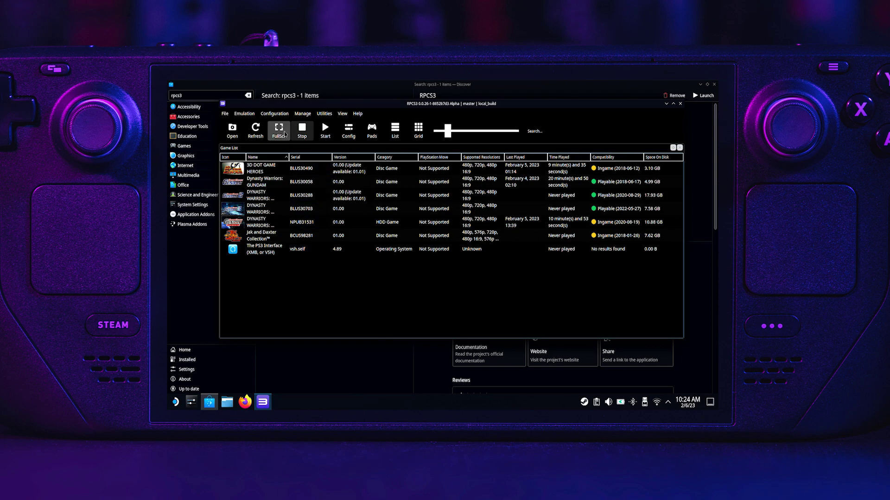
# Switch to RPCS3 in Desktop Mode and enable VSync in the GPU configuration, applying the change.
pyautogui.click(274, 114)
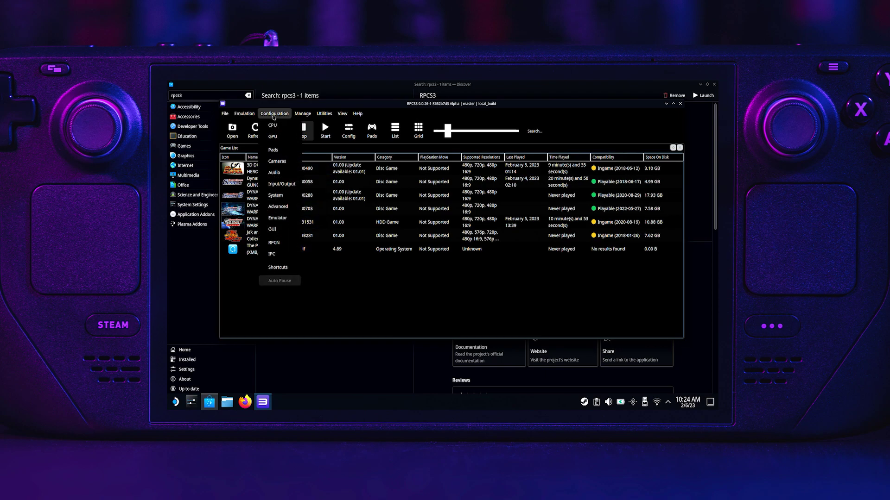
pyautogui.click(273, 137)
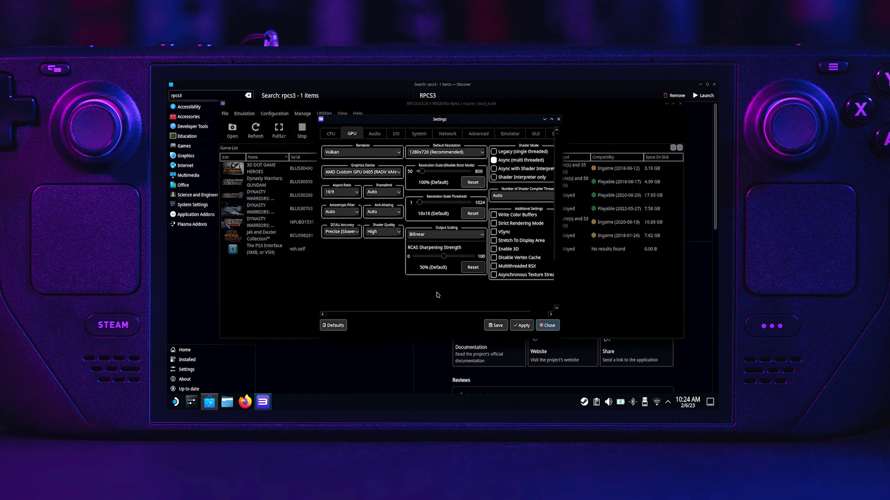
pyautogui.click(493, 231)
pyautogui.click(521, 325)
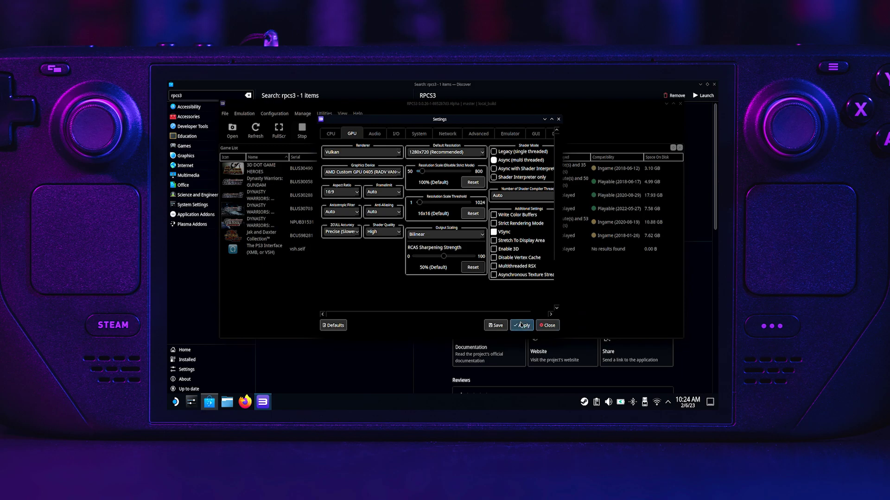
# Turn on Enable Time Stretching in the audio buffering settings, and apply and save the configuration.
pyautogui.click(374, 136)
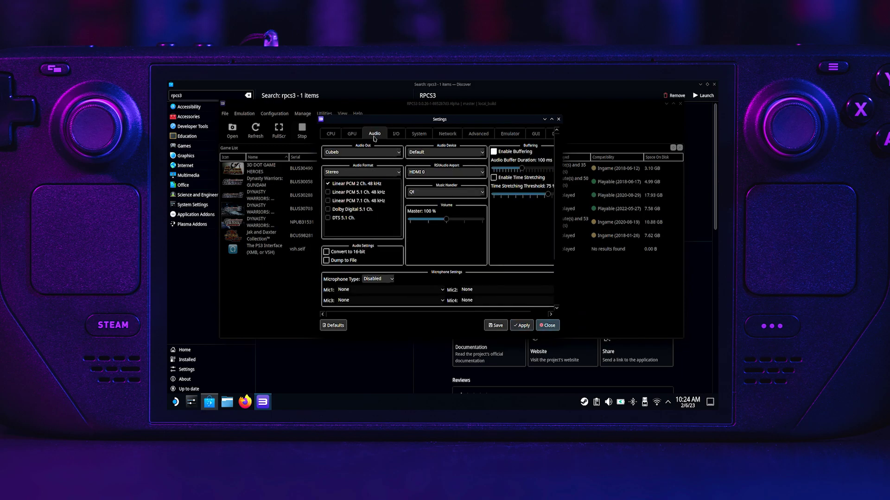
pyautogui.click(494, 178)
pyautogui.click(523, 327)
pyautogui.click(501, 326)
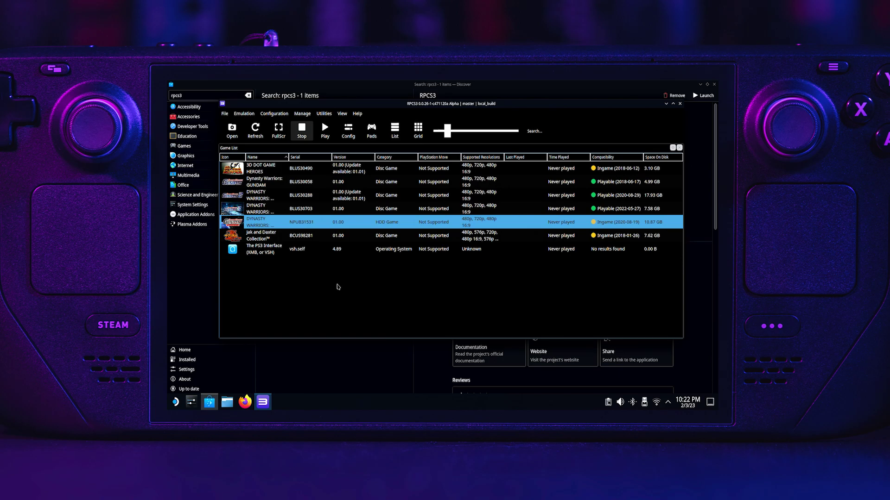
# Switch to the Dolphin file manager and copy patch.yml from the NEW VOLUME removable drive.
pyautogui.moveTo(227, 401); pyautogui.dragTo(288, 308)
pyautogui.scroll(-3, 289, 308)
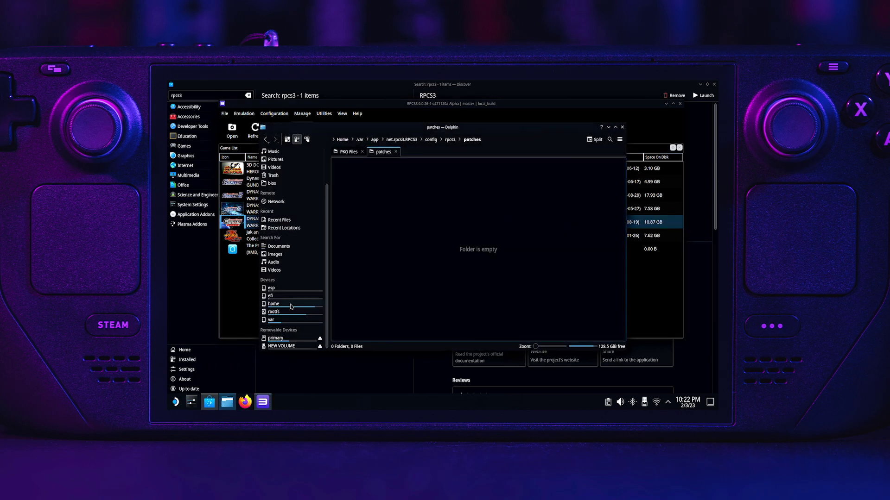
pyautogui.click(288, 347)
pyautogui.rightClick(351, 170)
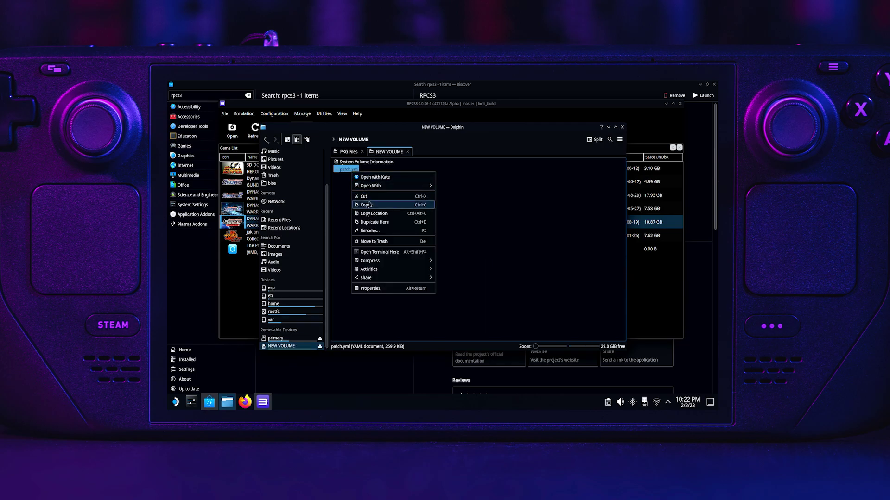
pyautogui.click(366, 204)
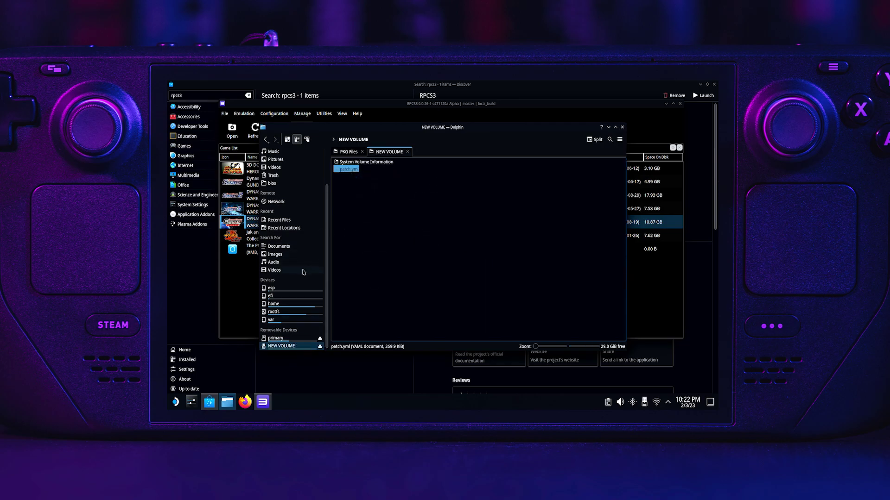
# Paste the copied patch.yml into the hidden Home/.var/app/net.rpcs3.RPCS3/config/rpcs3/patches folder.
pyautogui.click(296, 306)
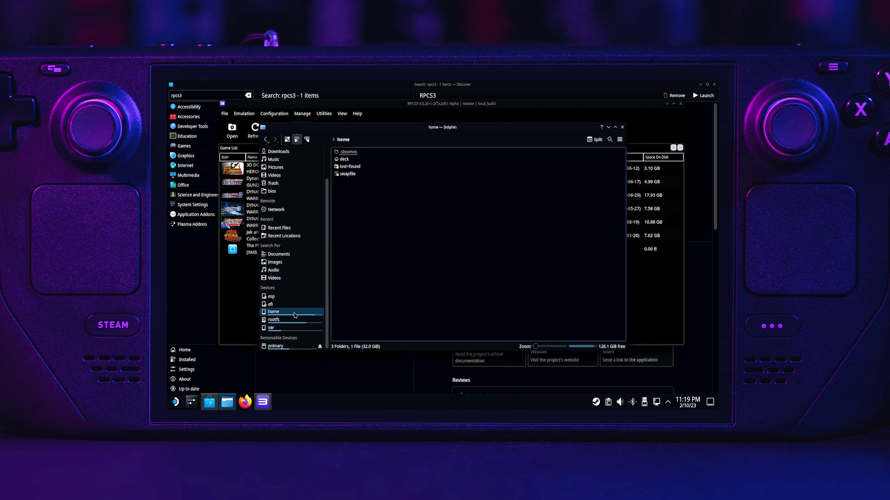
pyautogui.click(620, 140)
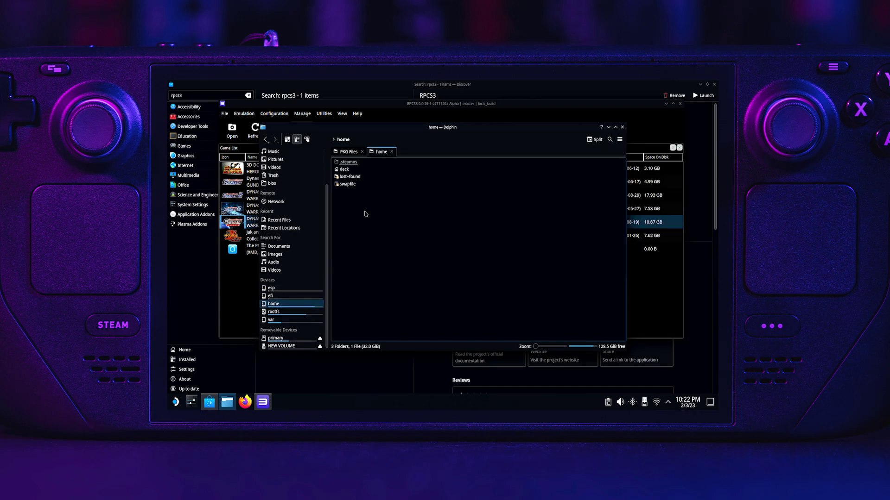
pyautogui.doubleClick(343, 169)
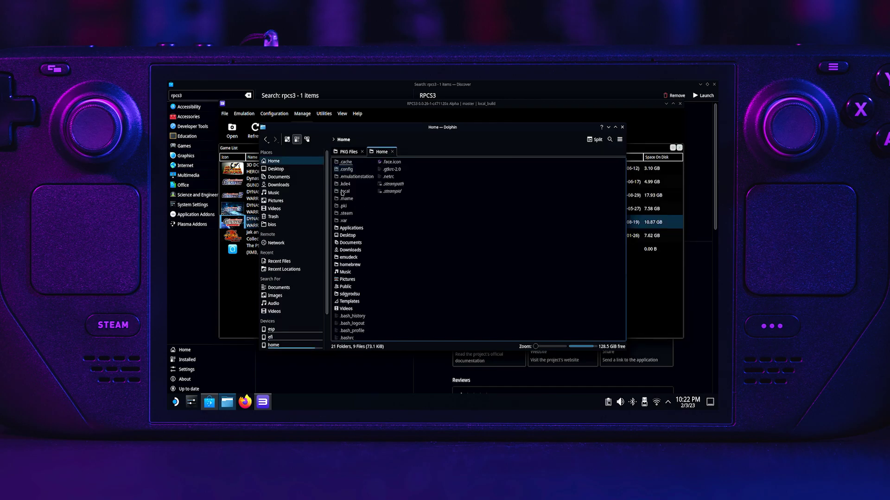
pyautogui.doubleClick(344, 220)
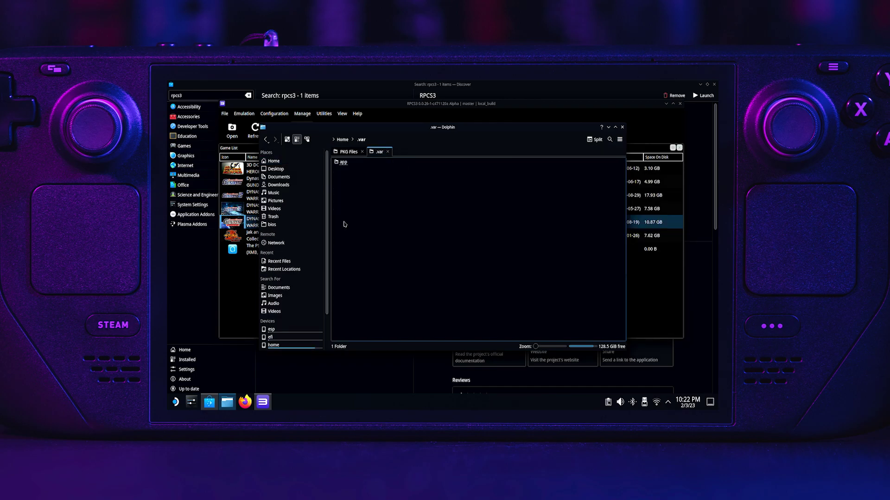
pyautogui.doubleClick(344, 163)
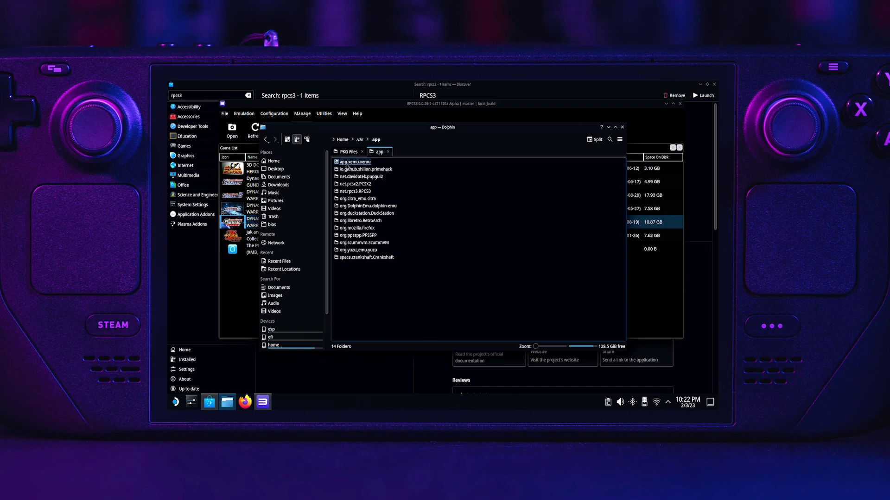
pyautogui.doubleClick(354, 192)
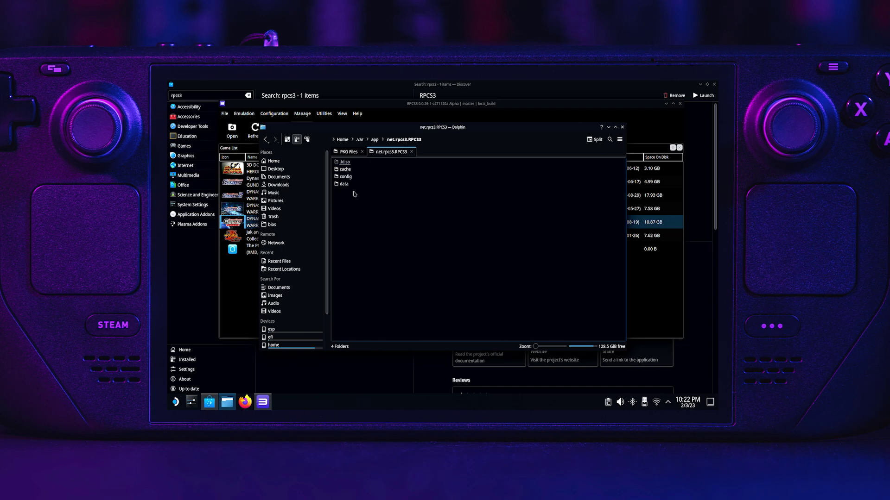
pyautogui.doubleClick(349, 178)
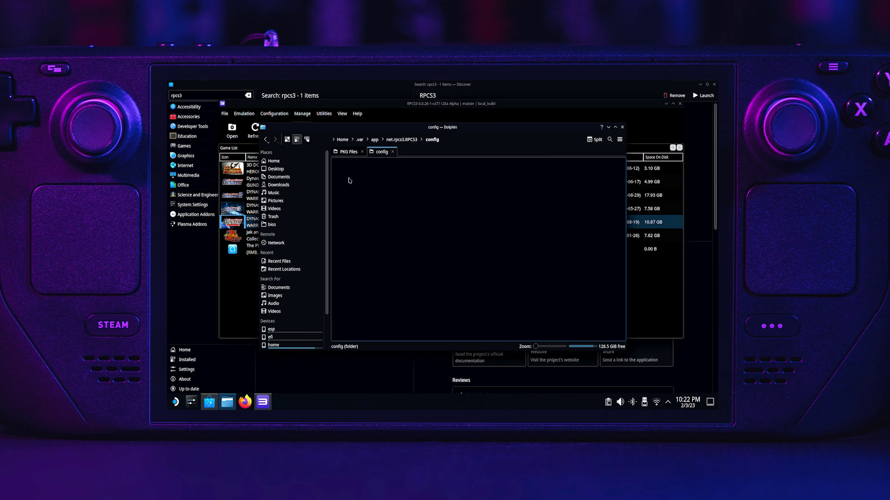
pyautogui.doubleClick(345, 169)
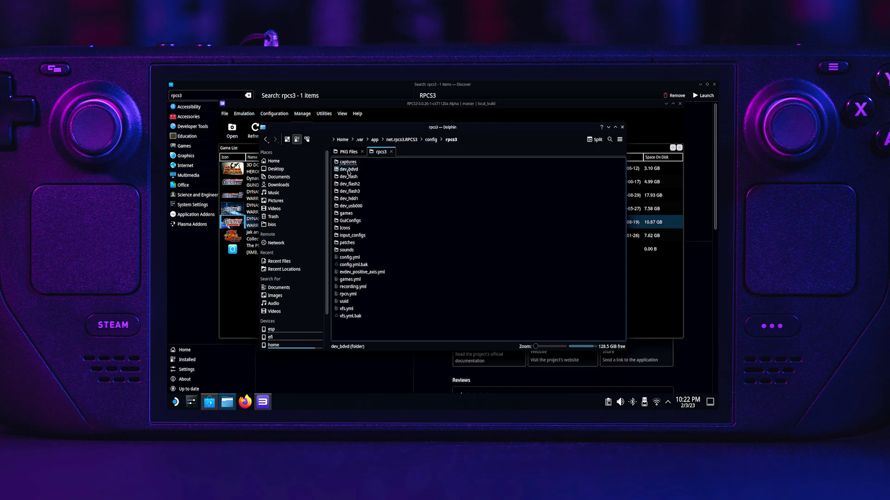
pyautogui.doubleClick(347, 243)
pyautogui.rightClick(400, 196)
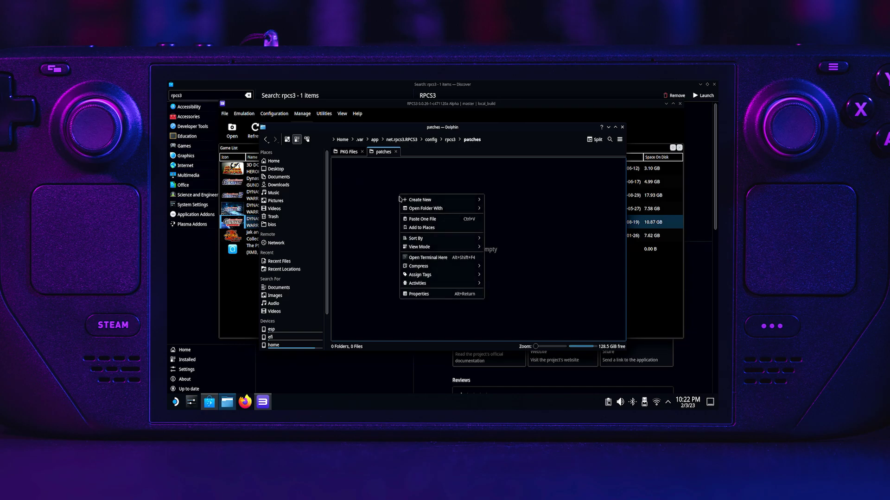
pyautogui.click(421, 218)
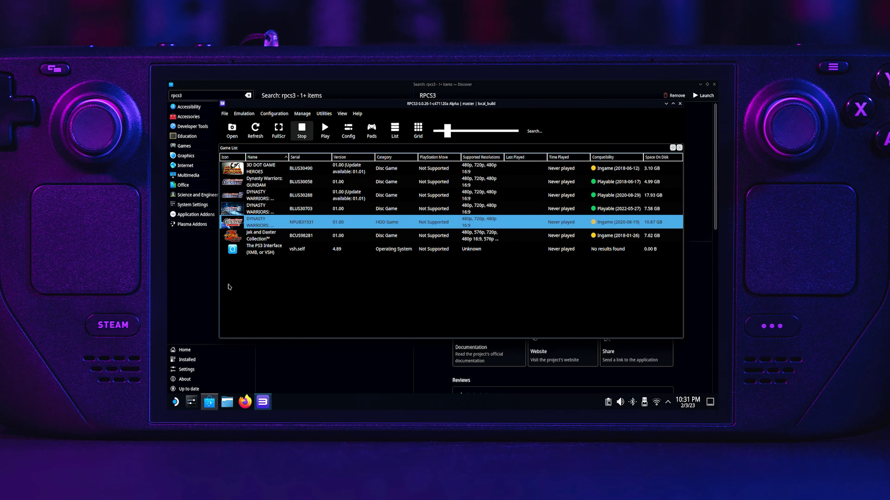
# In RPCS3, decline the patch update, then enable and save the "Fixes Memory Access Violation error" patch for Dynasty Warriors: Gundam Reborn (NPUB31531).
pyautogui.rightClick(280, 222)
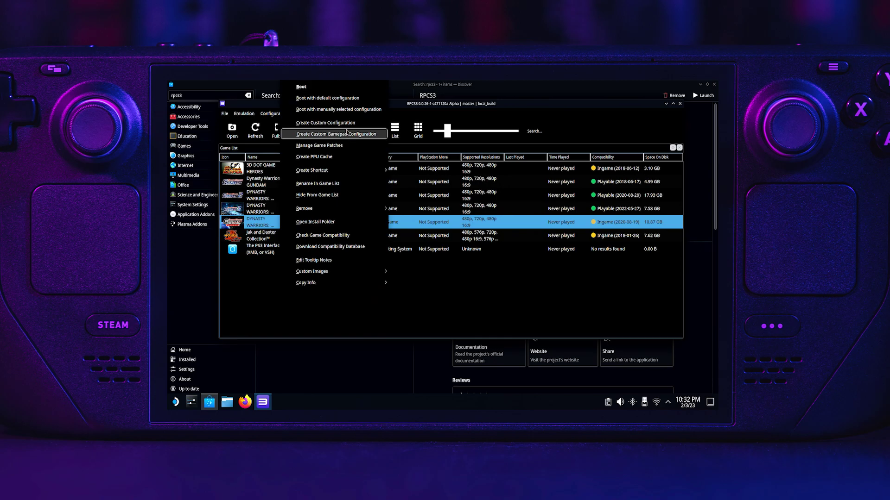
pyautogui.click(346, 146)
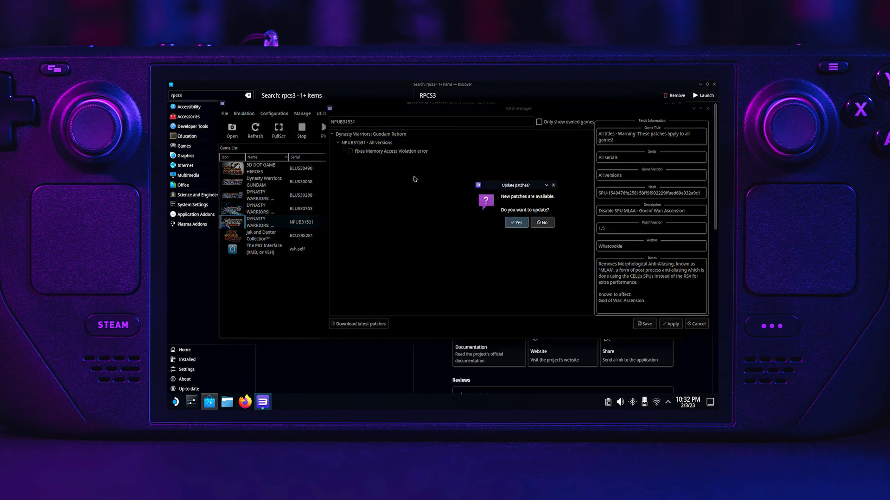
pyautogui.click(542, 223)
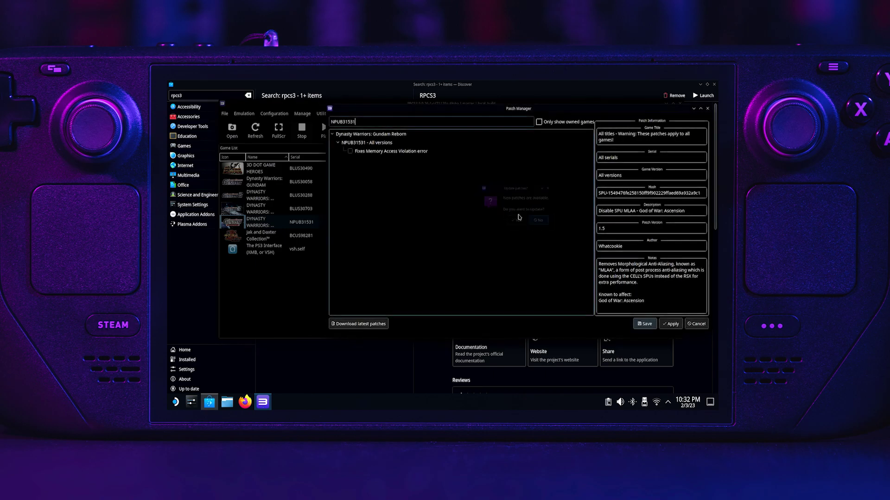
pyautogui.click(351, 152)
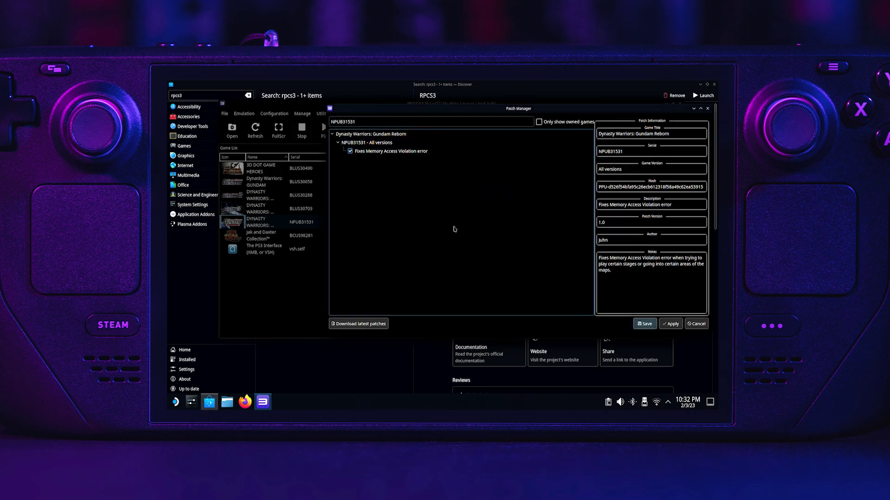
pyautogui.click(673, 325)
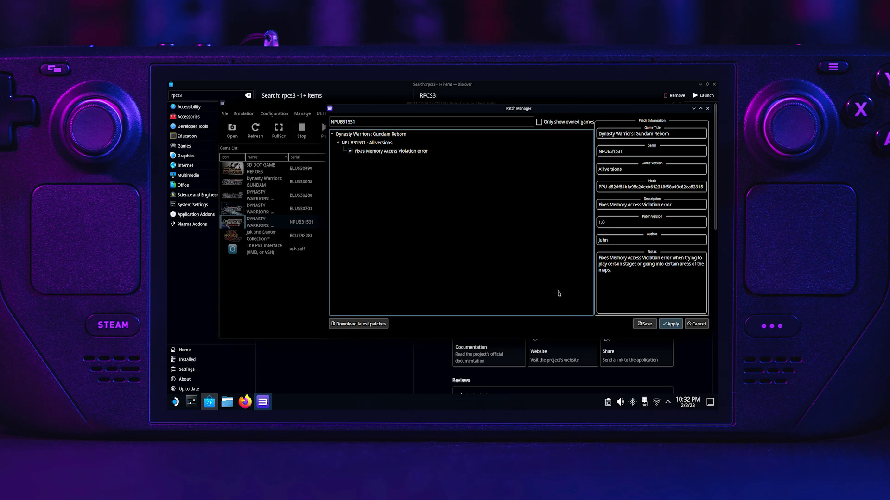
pyautogui.click(645, 324)
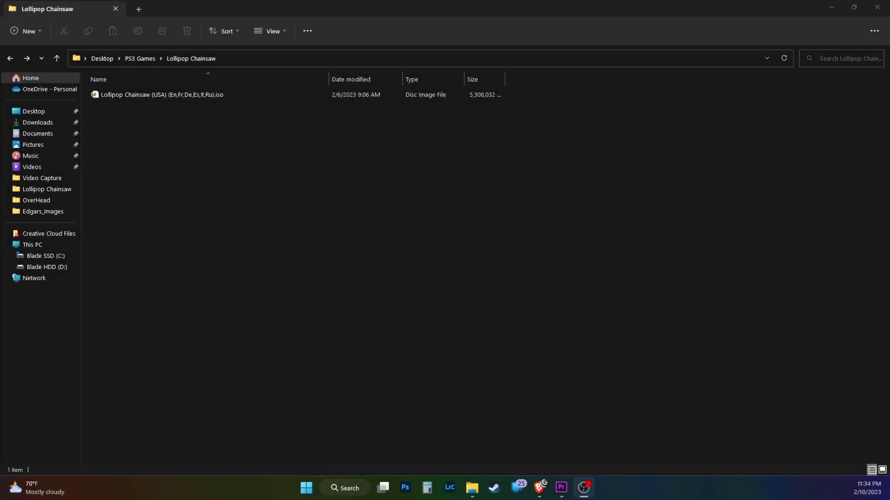
# Extract the Lollipop Chainsaw (USA) (En,Fr,De,Es,It,Ru).iso with 7-Zip into a folder of the same name, and close the extraction window.
pyautogui.click(190, 95)
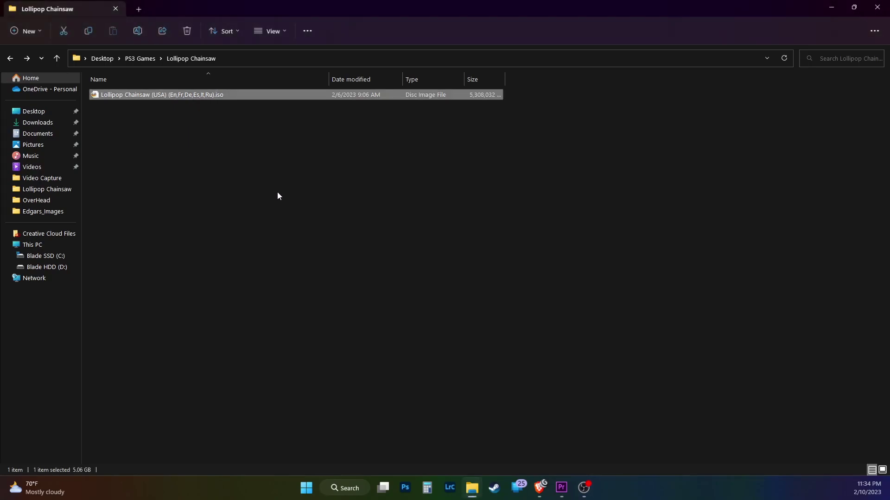
pyautogui.rightClick(178, 100)
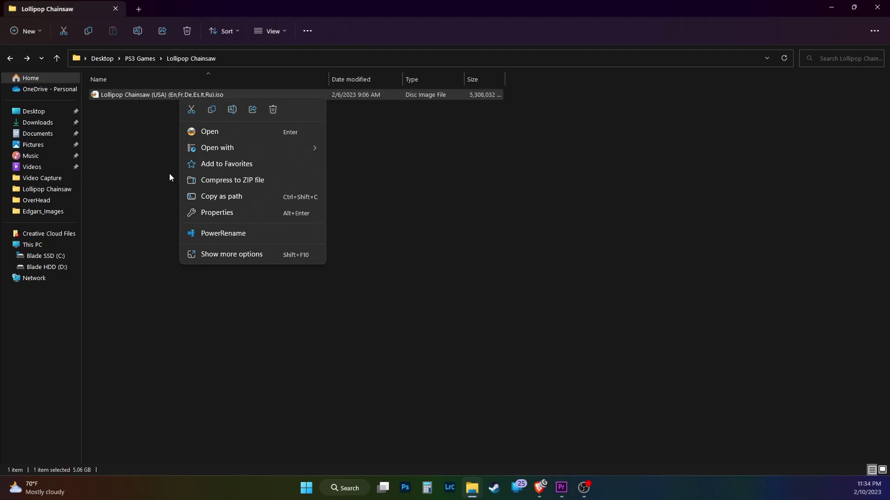
pyautogui.click(232, 261)
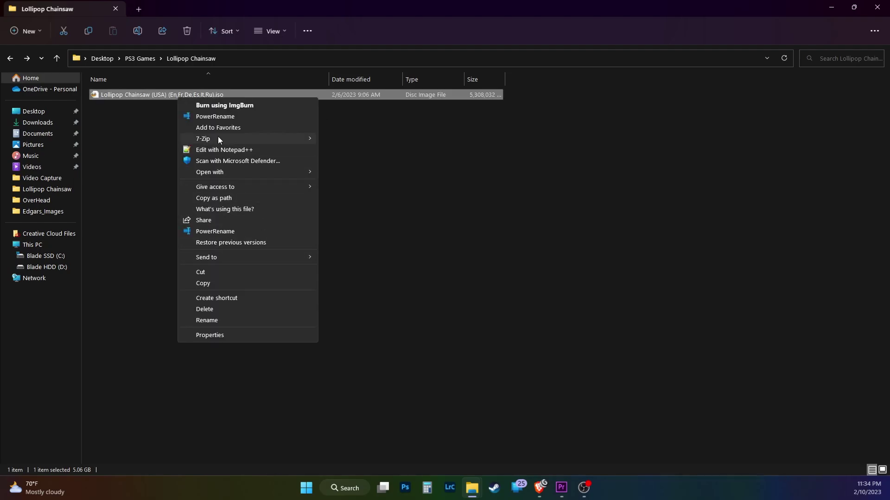
pyautogui.moveTo(229, 136)
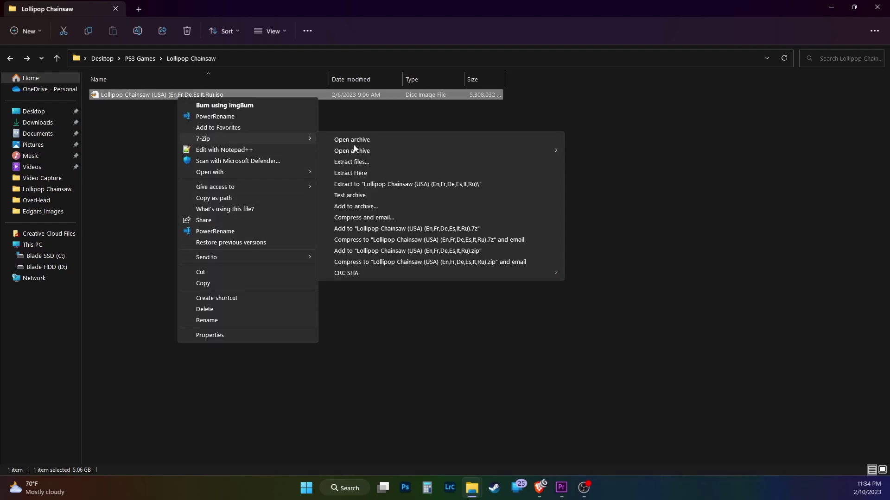
pyautogui.click(376, 184)
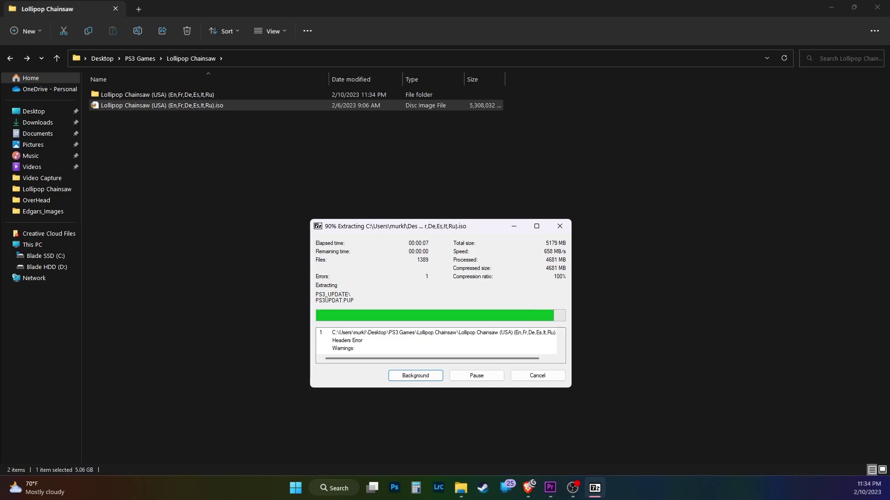
pyautogui.click(534, 377)
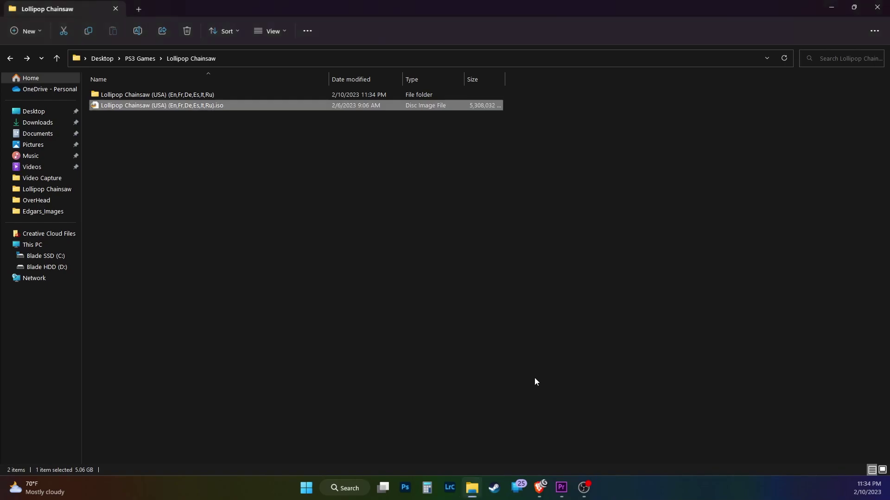
# Check the contents of the extracted Lollipop Chainsaw (USA) folder, and go back to the Lollipop Chainsaw folder.
pyautogui.click(286, 298)
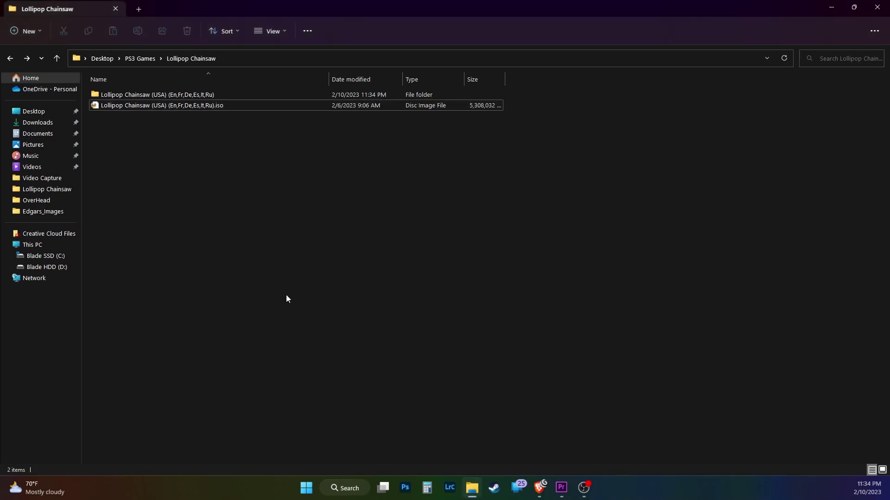
pyautogui.doubleClick(135, 95)
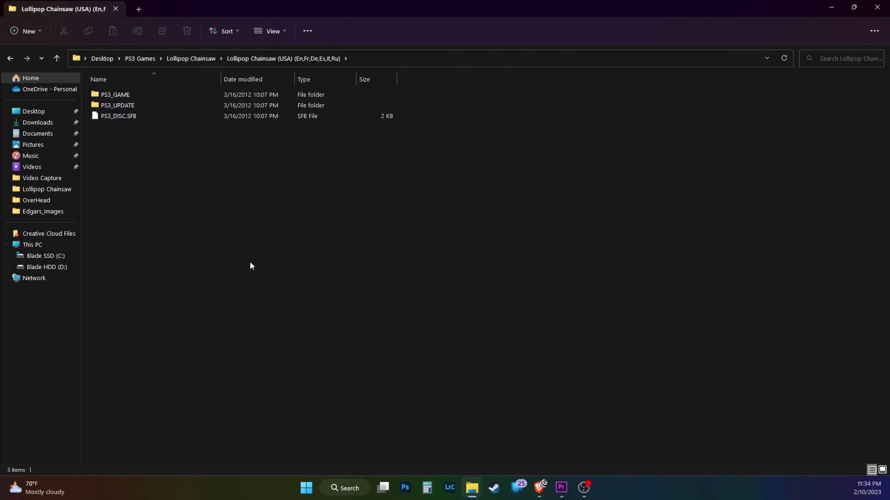
pyautogui.click(47, 189)
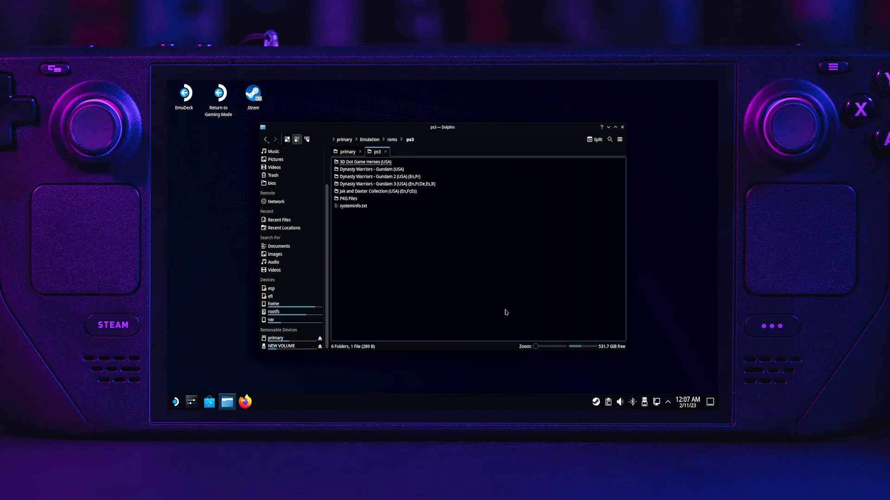
# In Dolphin on the Steam Deck, paste the copied game folder into Emulation/roms/ps3 on the primary drive.
pyautogui.rightClick(420, 263)
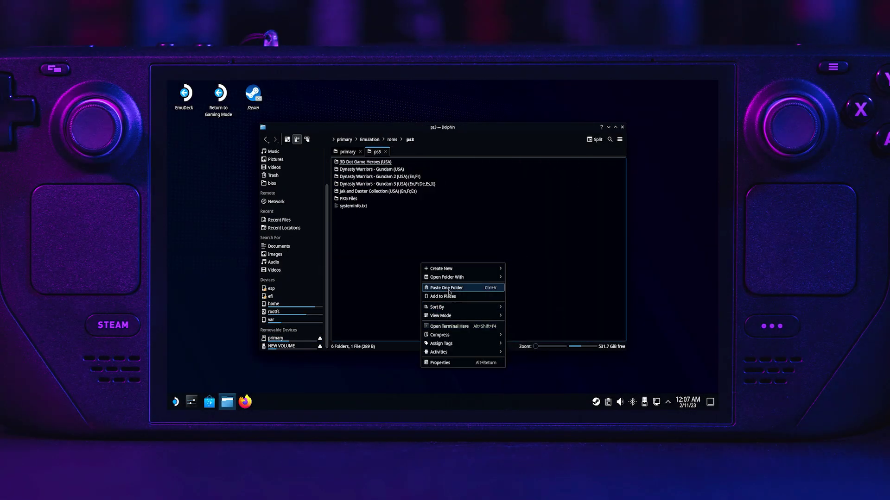
pyautogui.click(482, 285)
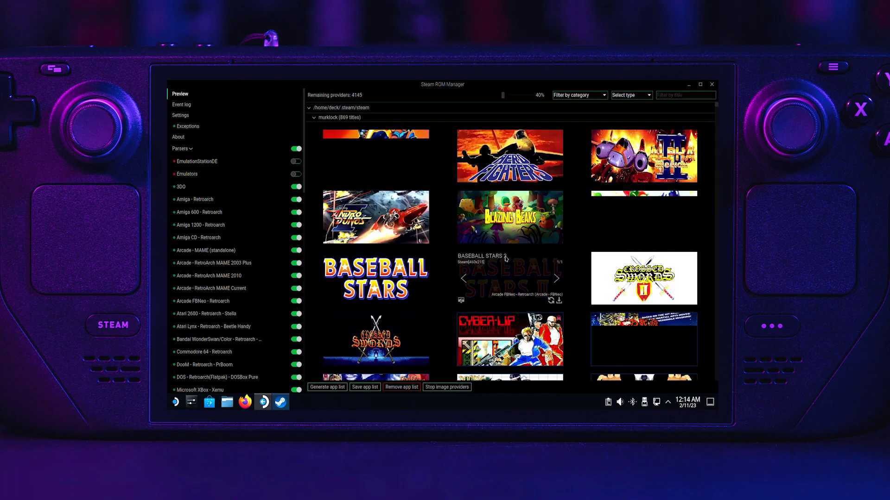
# Filter the generated app list preview in Steam ROM Manager by a category.
pyautogui.click(579, 95)
pyautogui.click(570, 163)
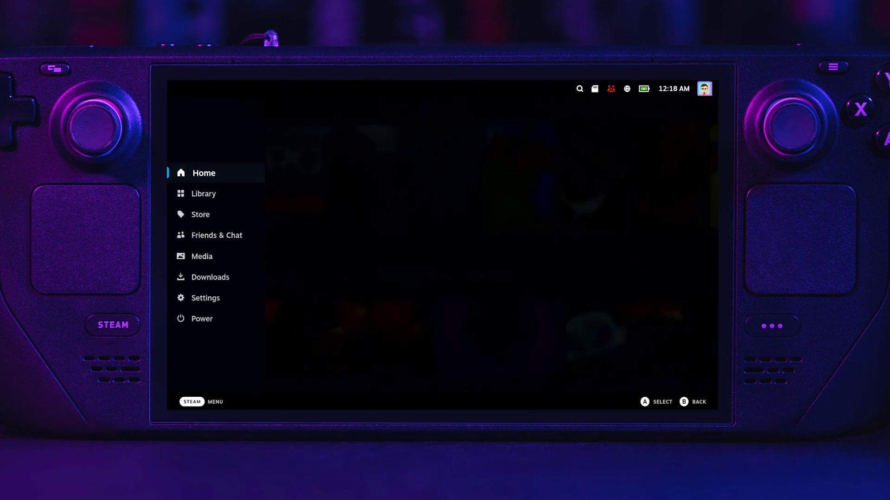
# In the Steam Deck's gaming mode library, open the PlayStation 3 collection and launch a game from it.
pyautogui.press('Down')
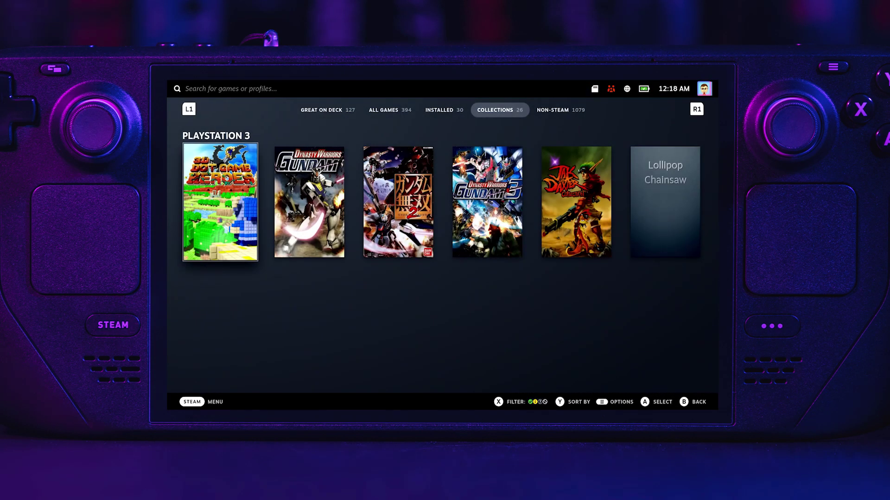
pyautogui.press('Return')
pyautogui.press('Return')
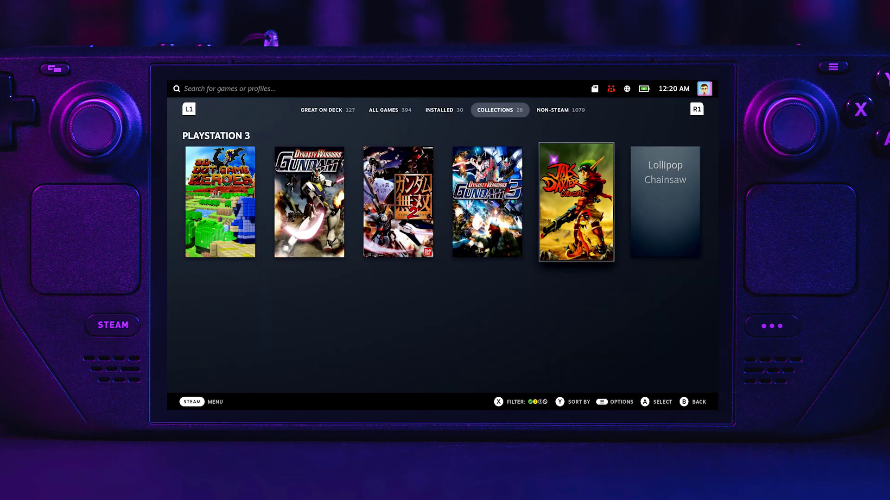
pyautogui.press('Return')
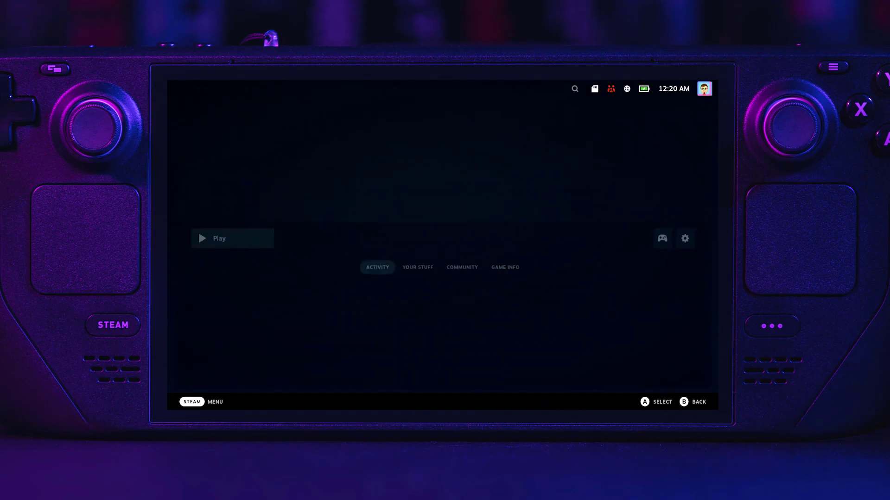
pyautogui.press('Return')
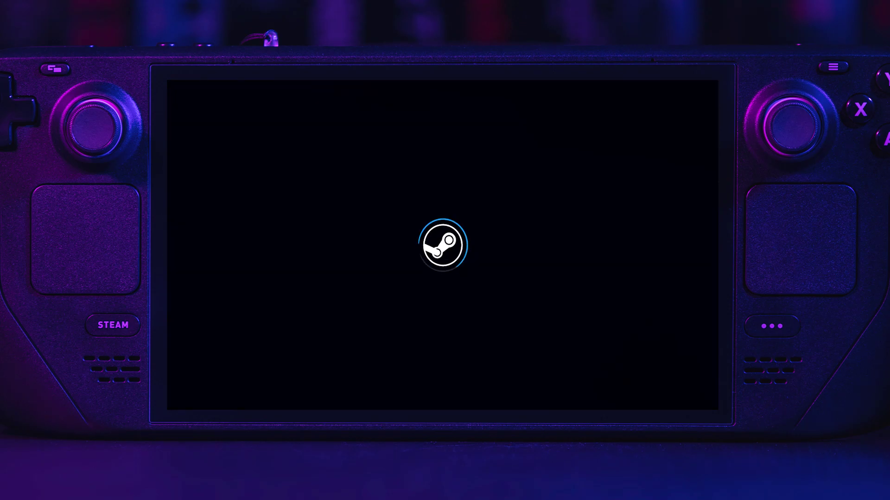